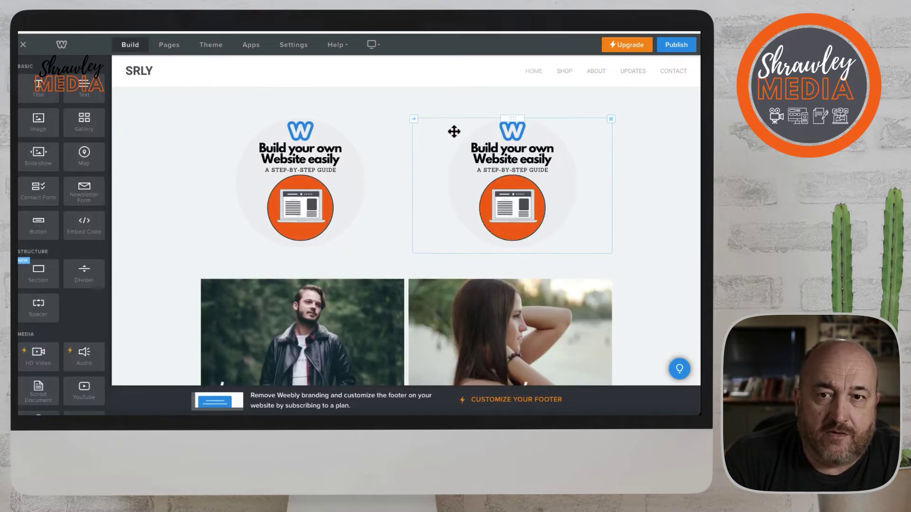
Step: Add a Gallery element between the paragraph about new threads and the two side-by-side logo images
scroll(346, 154, "up", 2)
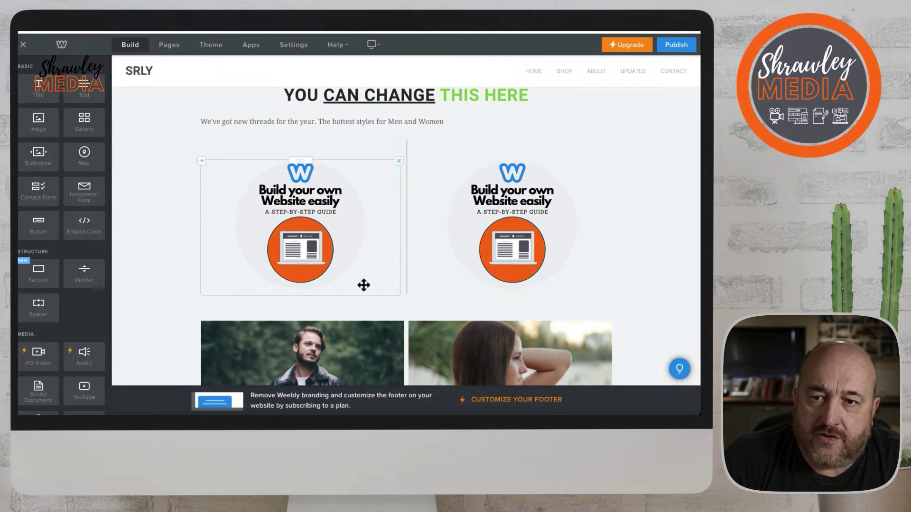
scroll(210, 216, "up", 1)
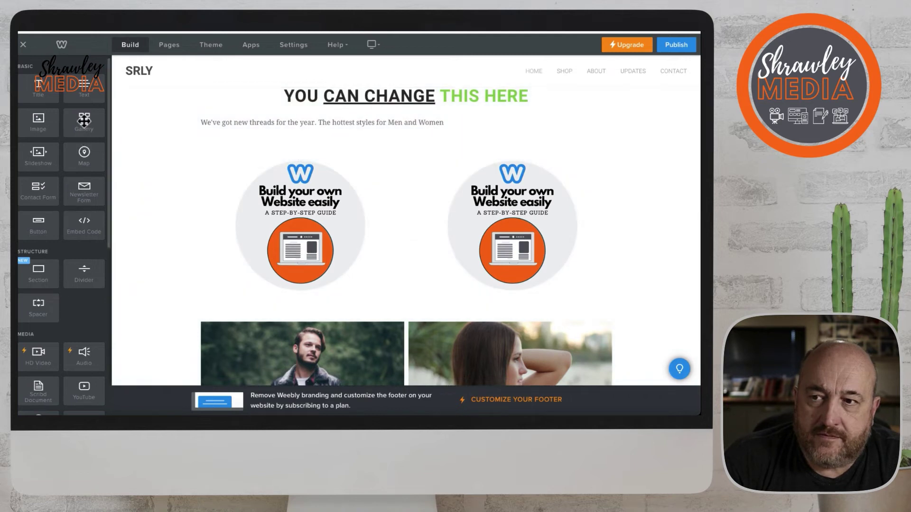
left_click_drag(84, 122, 371, 145)
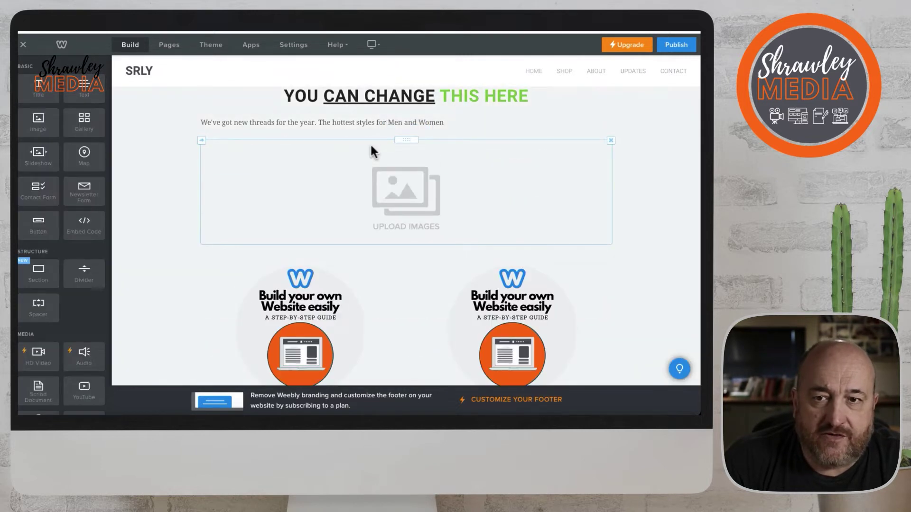
Step: Upload "Build your own website logo.png" from the computer into the empty gallery
scroll(382, 166, "down", 5)
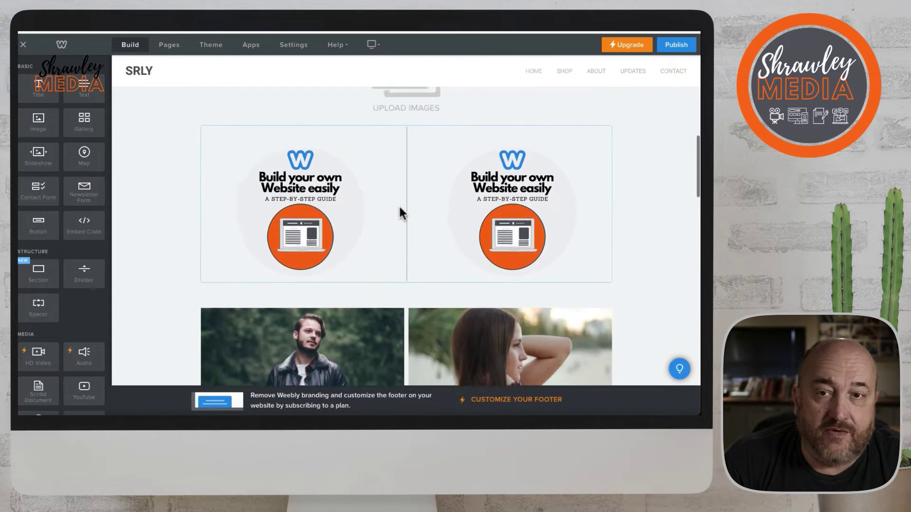
scroll(399, 209, "up", 6)
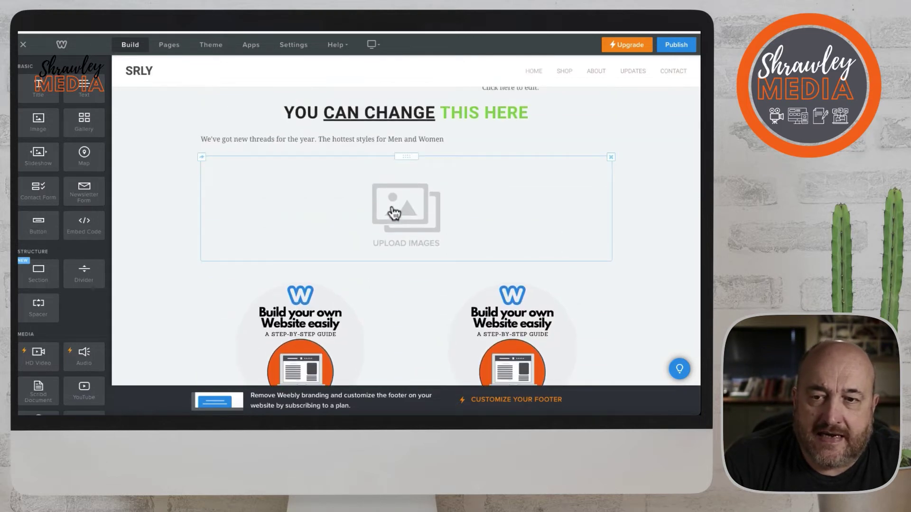
left_click(392, 211)
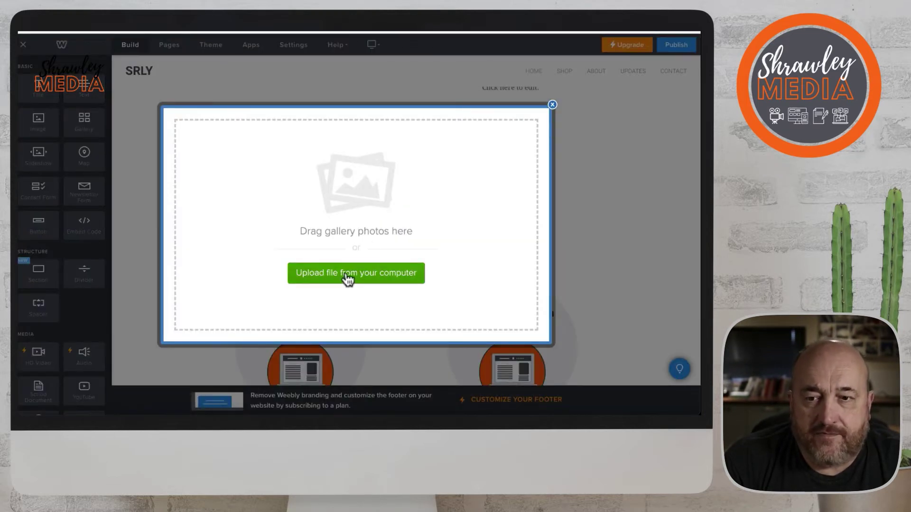
left_click(346, 275)
left_click(247, 143)
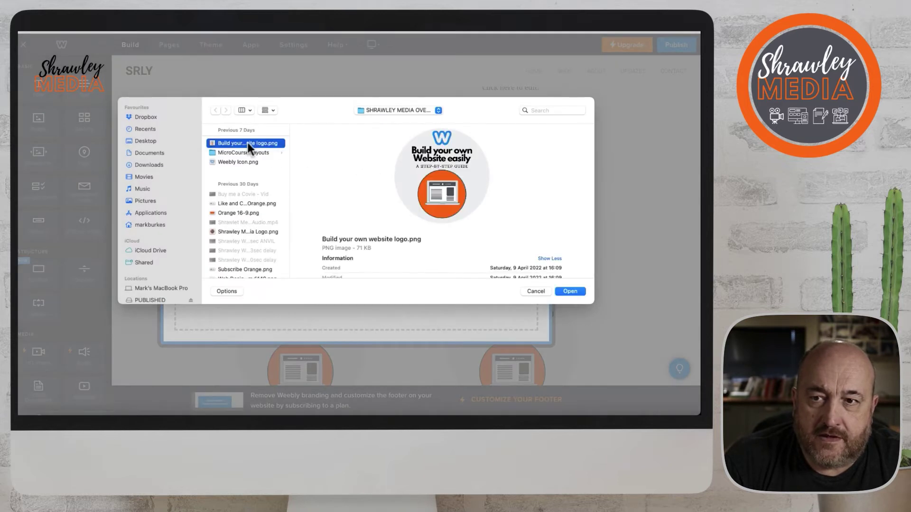
left_click(569, 291)
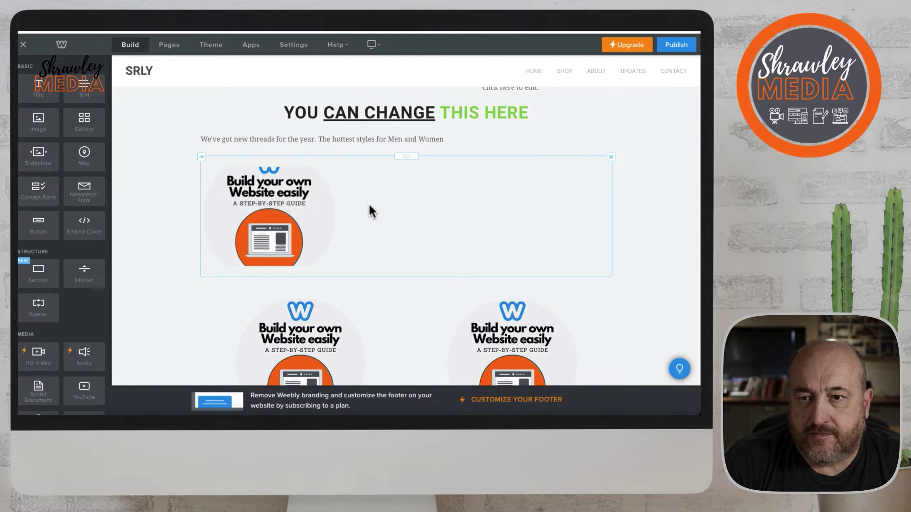
Step: Add "Build your own website logo.png" to the gallery again as its second image
left_click(369, 206)
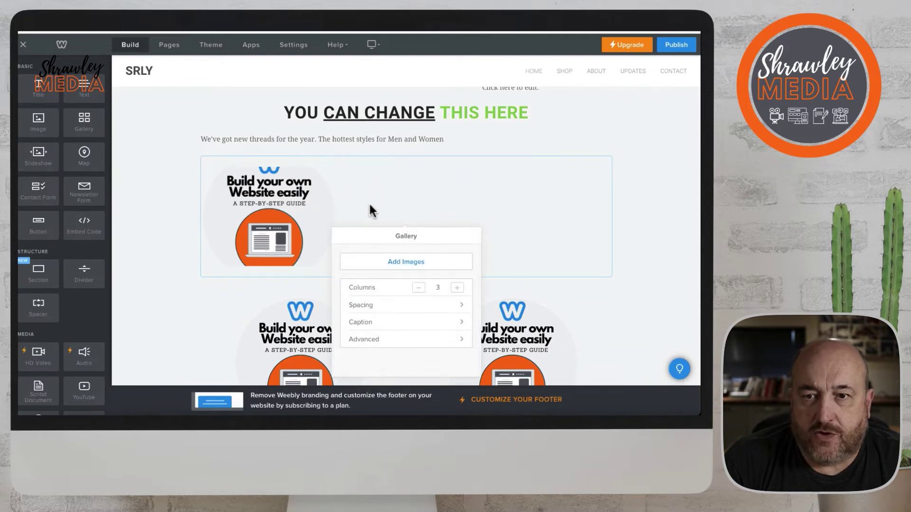
left_click(401, 262)
left_click(368, 278)
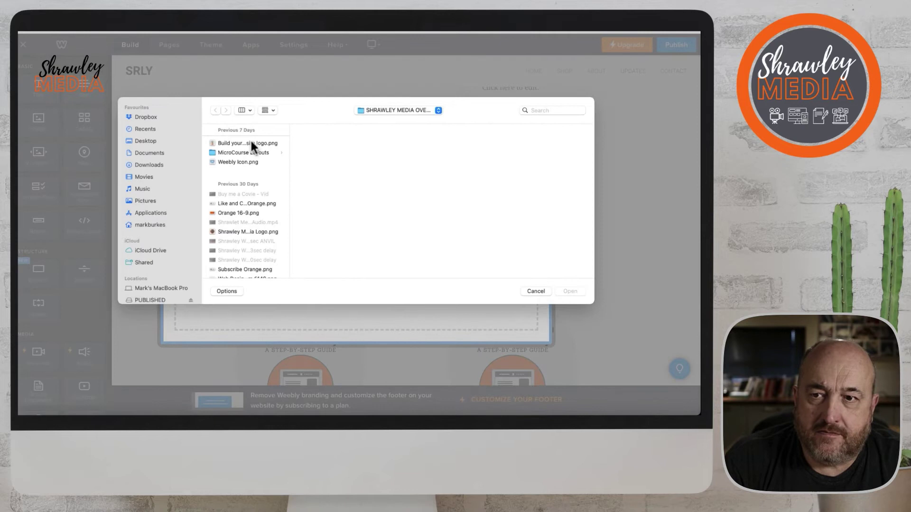
left_click(252, 144)
left_click(565, 292)
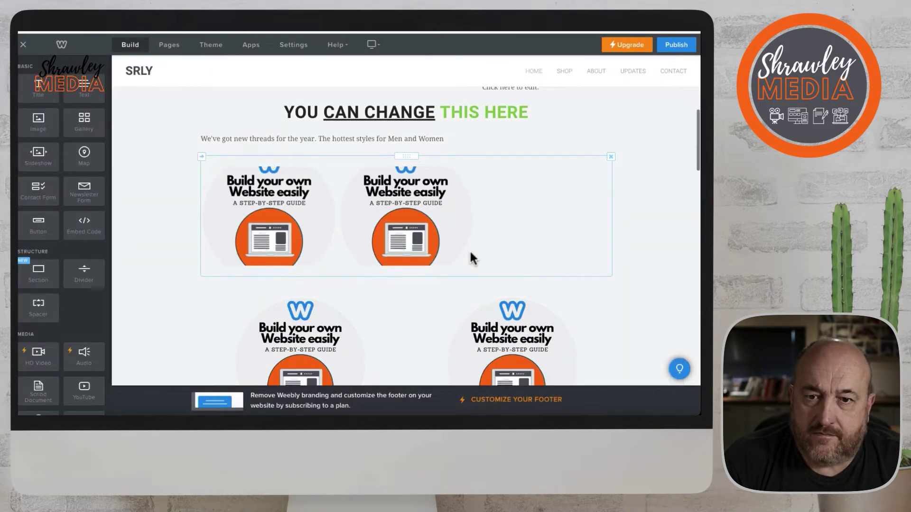
Step: Set the gallery's number of columns to 2
scroll(468, 250, "down", 2)
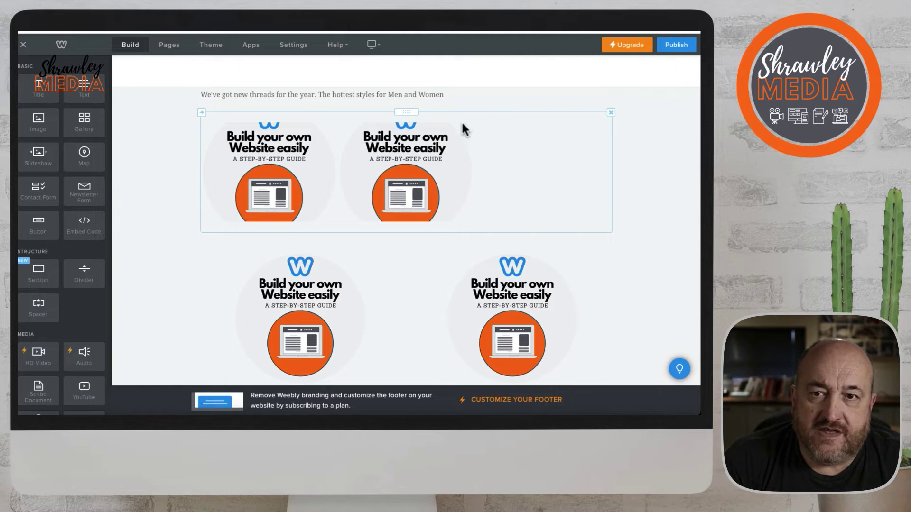
left_click(511, 124)
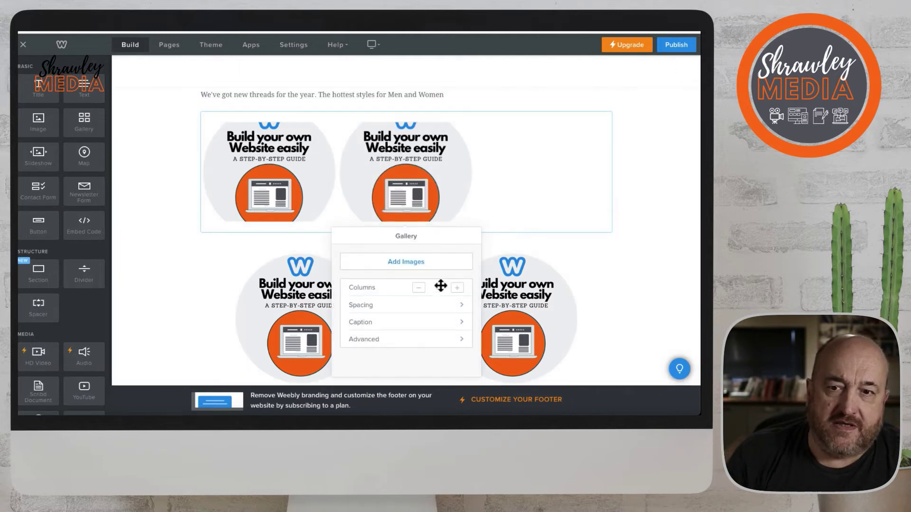
left_click(419, 289)
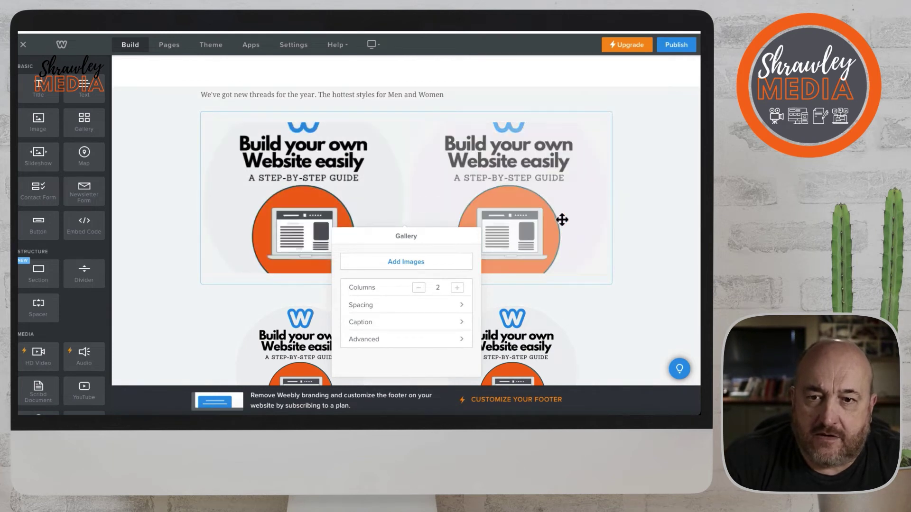
Step: Set the gallery's advanced image ratio to None and close its settings to check the uncropped logos
scroll(561, 220, "down", 2)
scroll(529, 260, "up", 1)
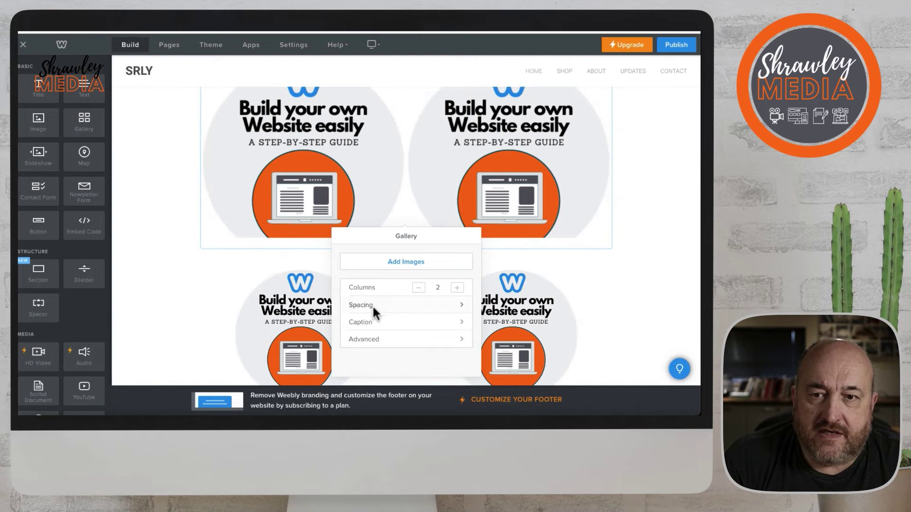
left_click(371, 340)
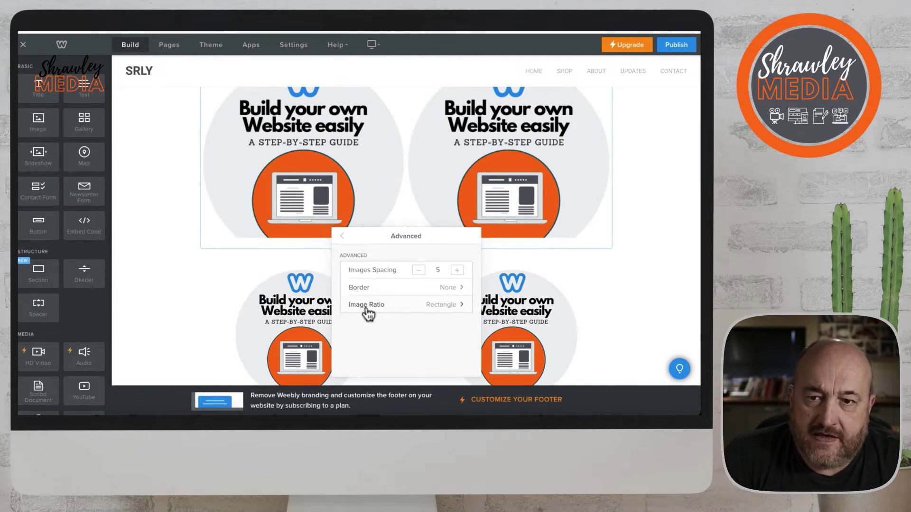
left_click(461, 305)
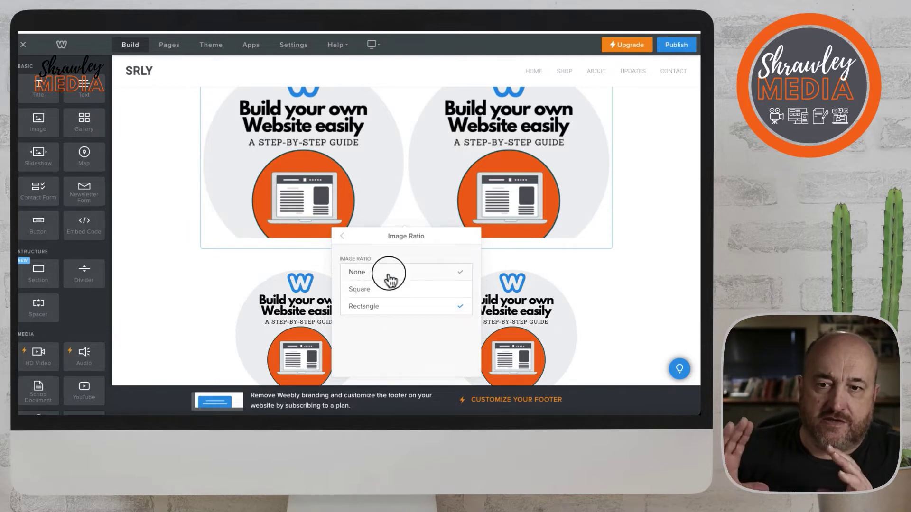
left_click(390, 280)
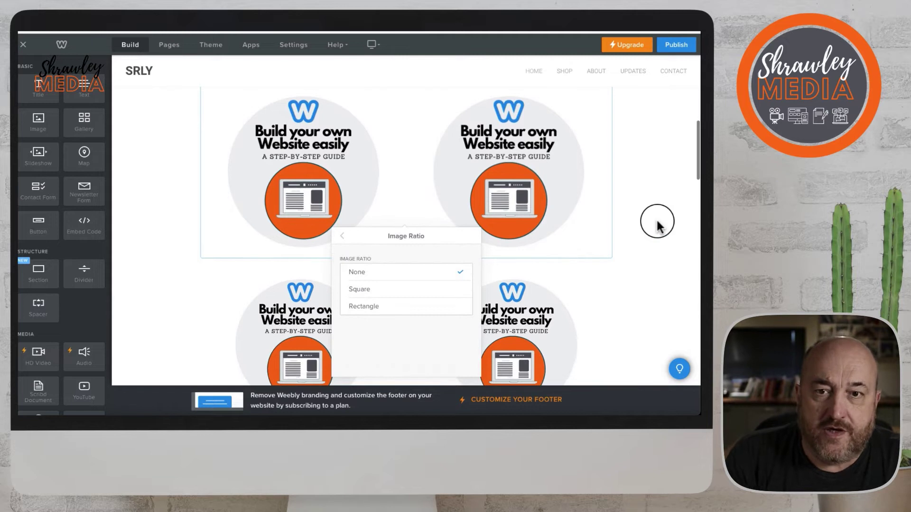
left_click(657, 223)
scroll(656, 218, "down", 3)
scroll(656, 218, "up", 1)
scroll(656, 219, "up", 2)
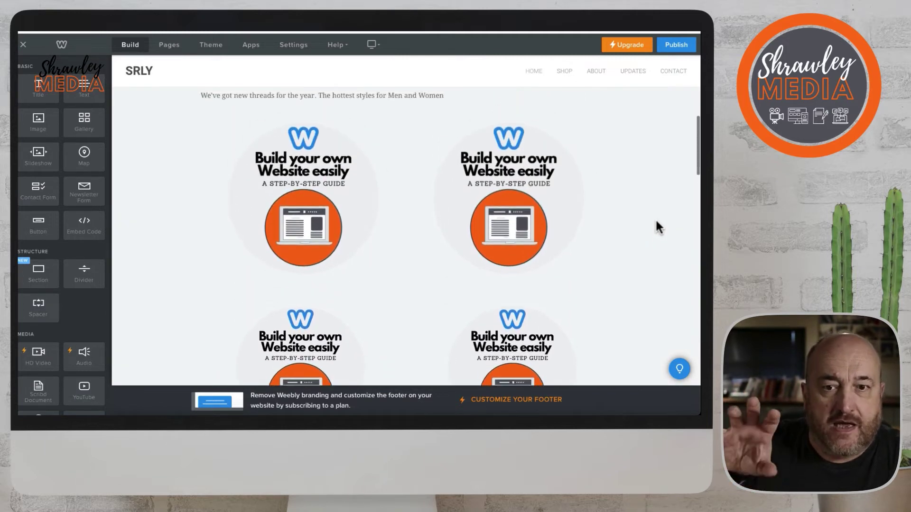
Step: Try the Thin, Medium and Thick borders on the gallery images and set the border back to None
left_click(423, 204)
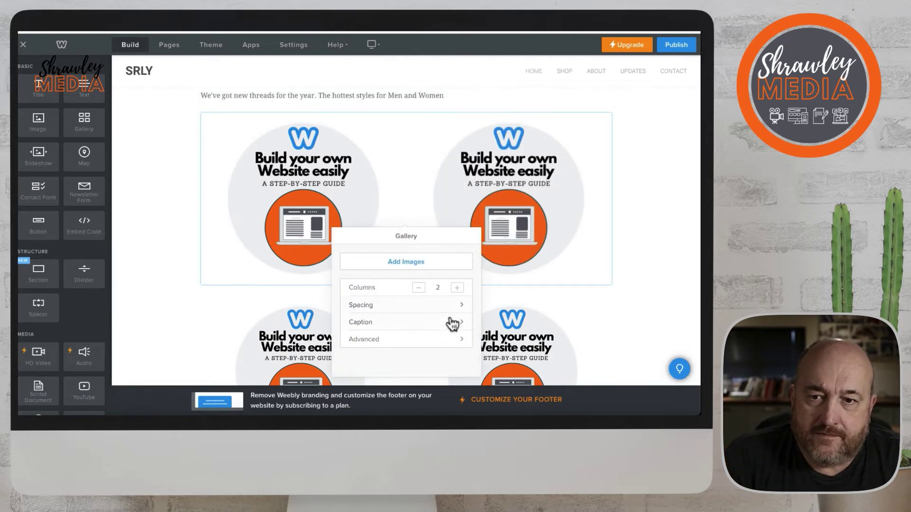
left_click(457, 340)
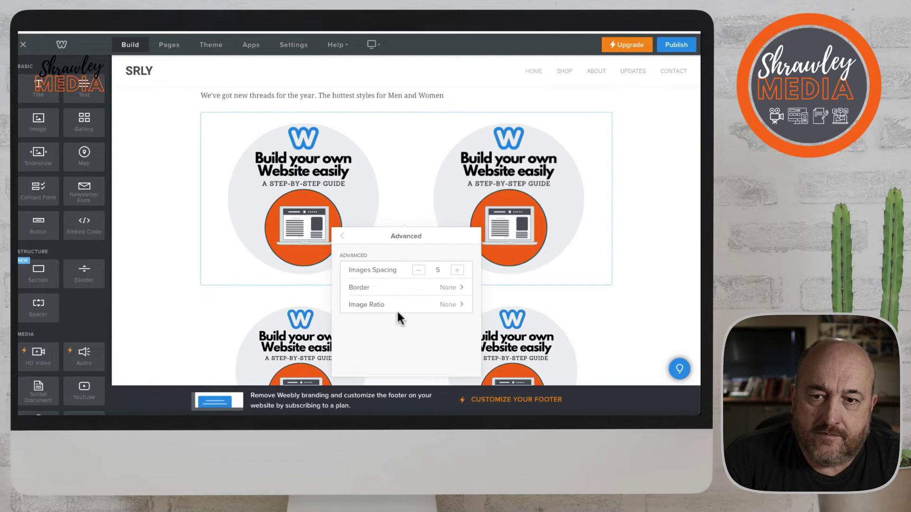
left_click(448, 289)
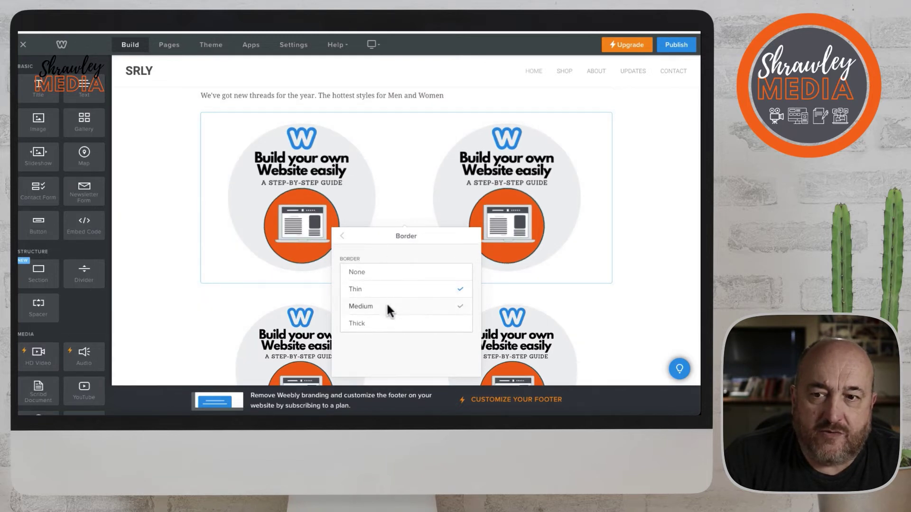
left_click(388, 307)
left_click(374, 325)
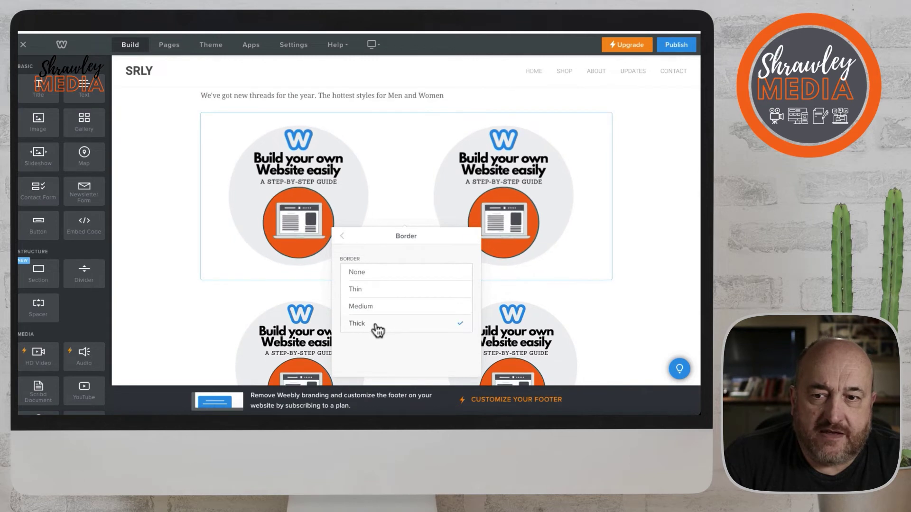
left_click(375, 276)
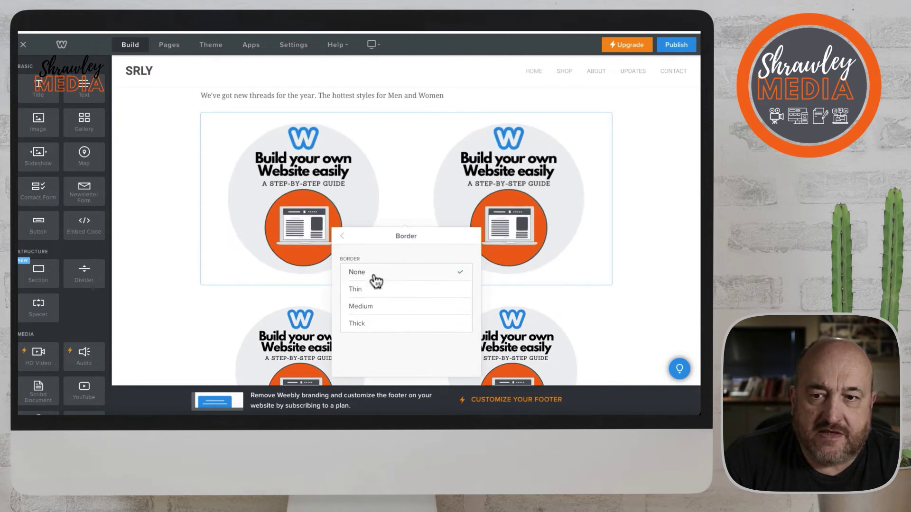
left_click(342, 237)
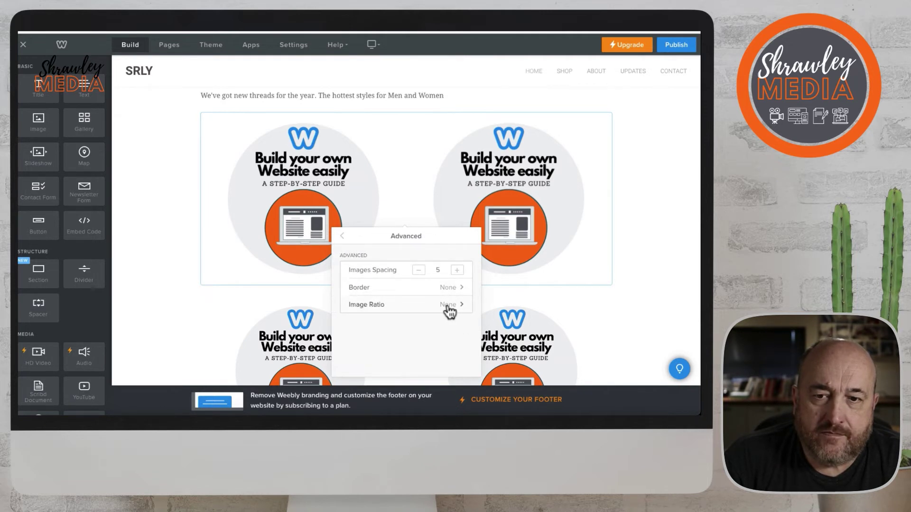
Step: Try reducing the gallery's images spacing to 0 and widening it, and return the spacing to 5
left_click(419, 270)
left_click(419, 270)
left_click(419, 270)
left_click(418, 270)
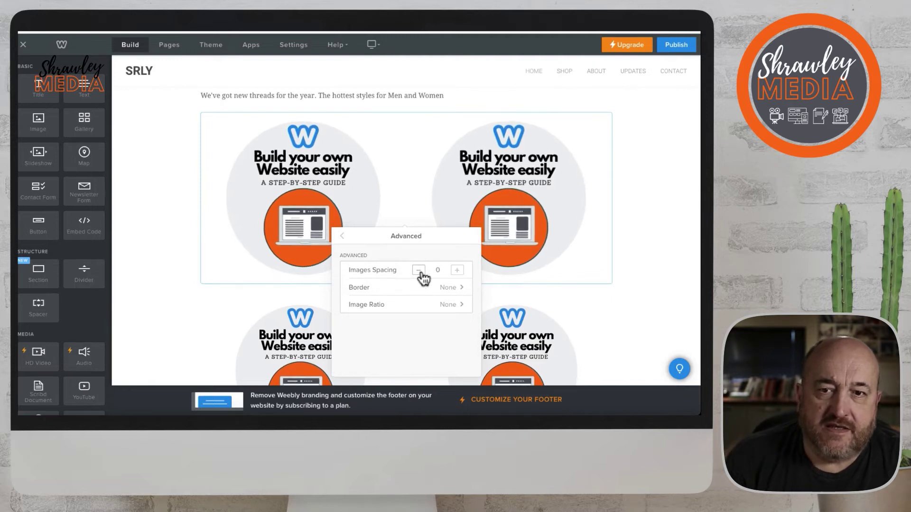
left_click(457, 270)
left_click(457, 270)
left_click(457, 270)
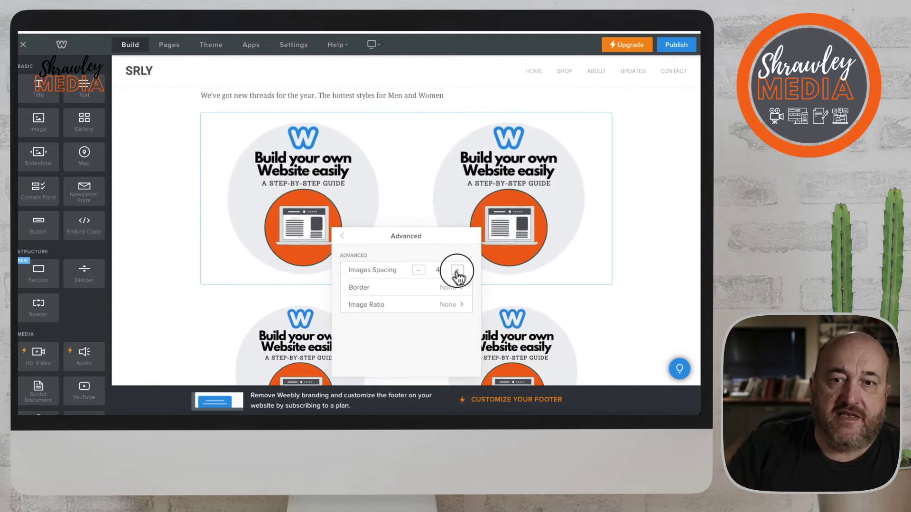
left_click(457, 270)
left_click(457, 270)
left_click(457, 270)
left_click(457, 270)
left_click(457, 270)
left_click(419, 270)
left_click(419, 270)
left_click(418, 270)
left_click(418, 270)
left_click(418, 270)
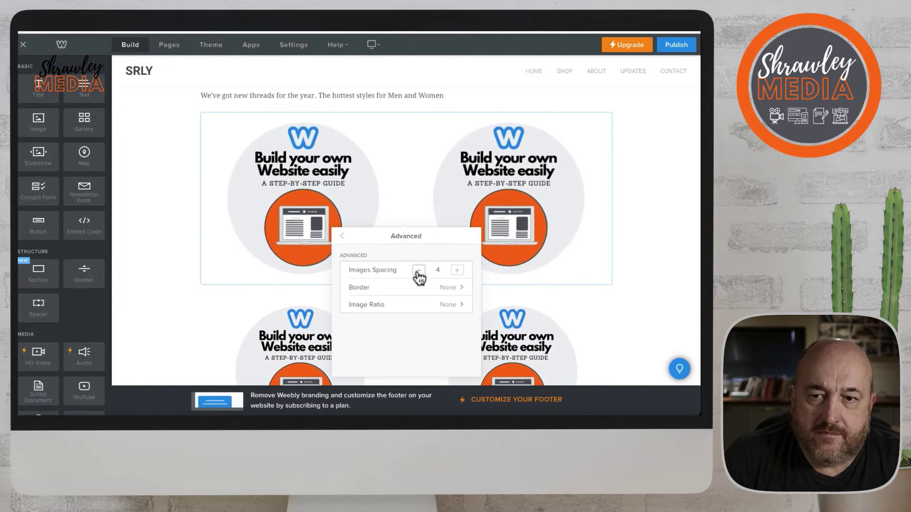
left_click(457, 270)
left_click(342, 236)
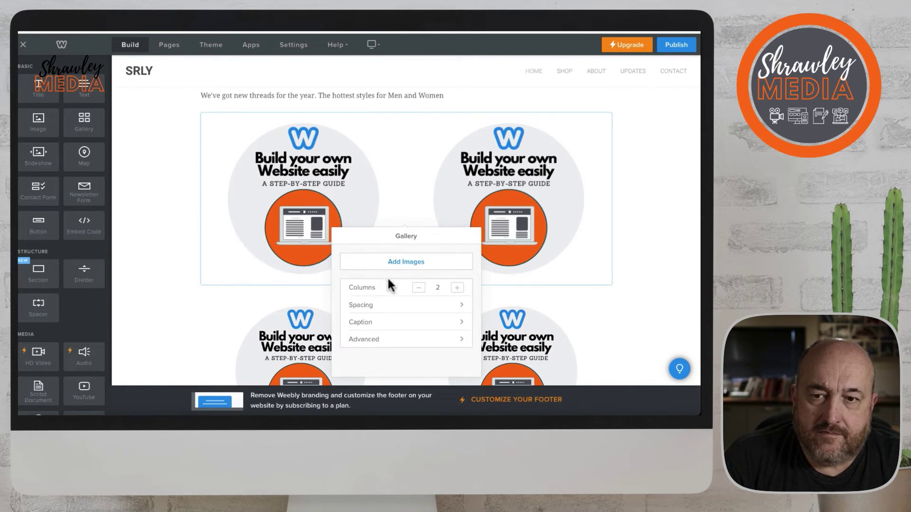
Step: Try the gallery with 3 and 4 columns and return it to 2 columns
left_click(457, 289)
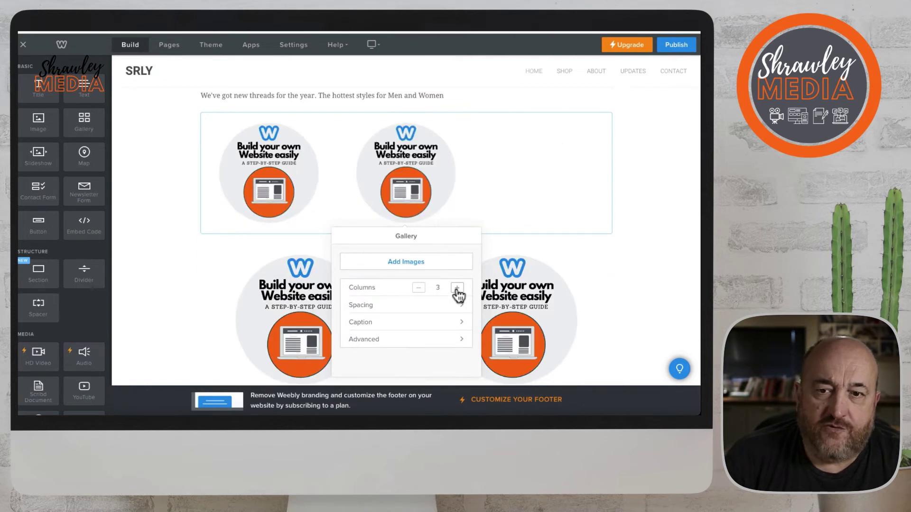
left_click(456, 288)
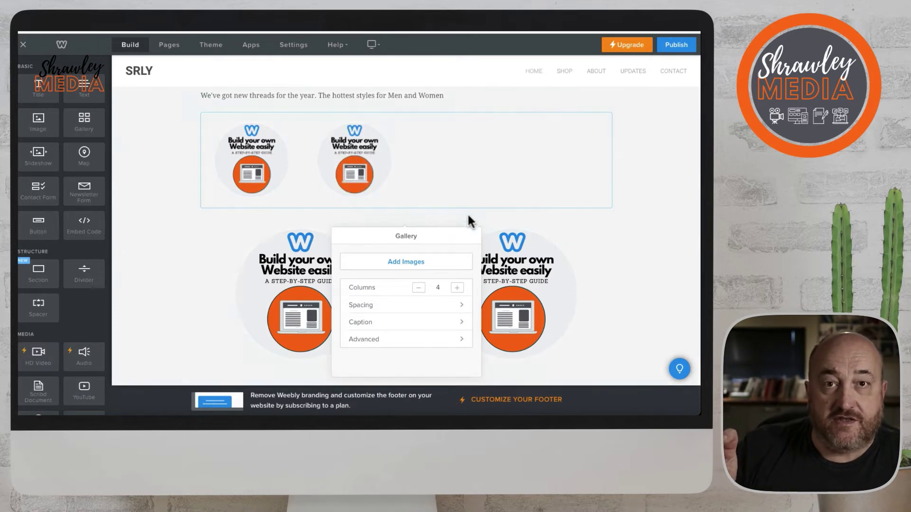
left_click(418, 290)
left_click(418, 290)
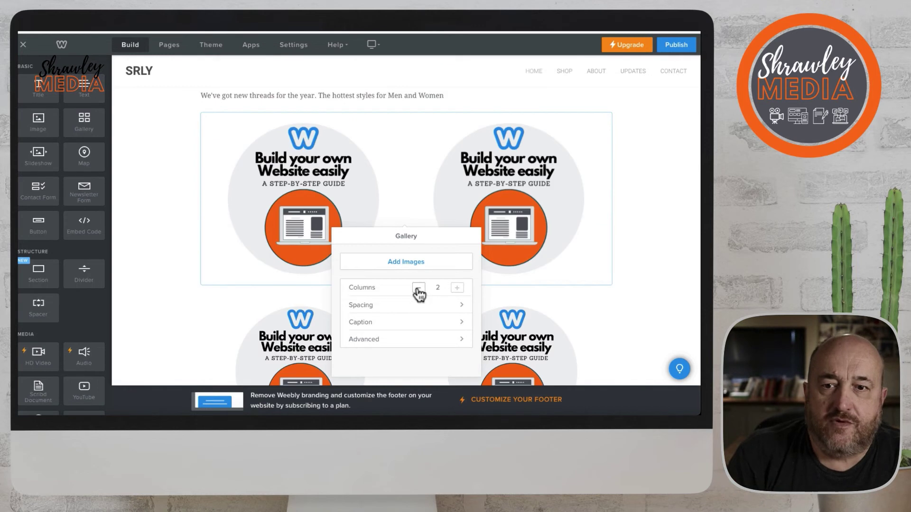
Step: Review the gallery's caption settings and its thumbnail options without changing them
left_click(384, 322)
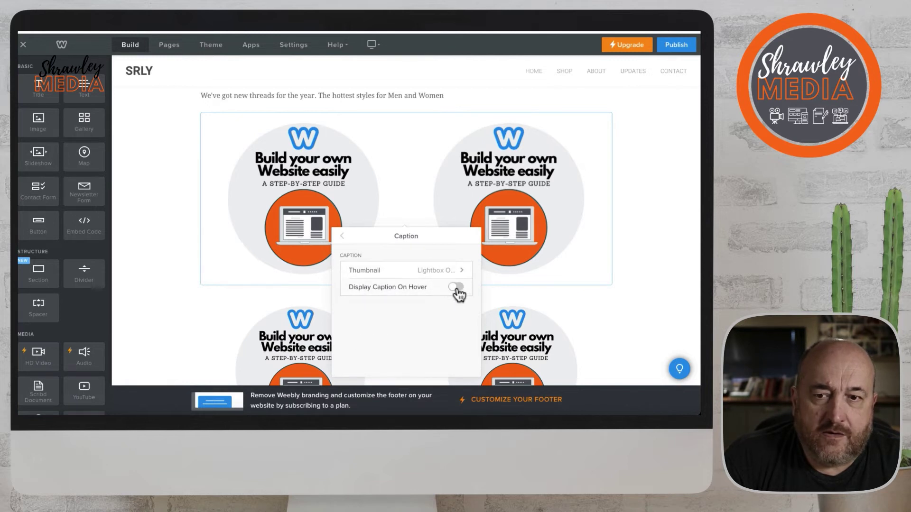
left_click(458, 274)
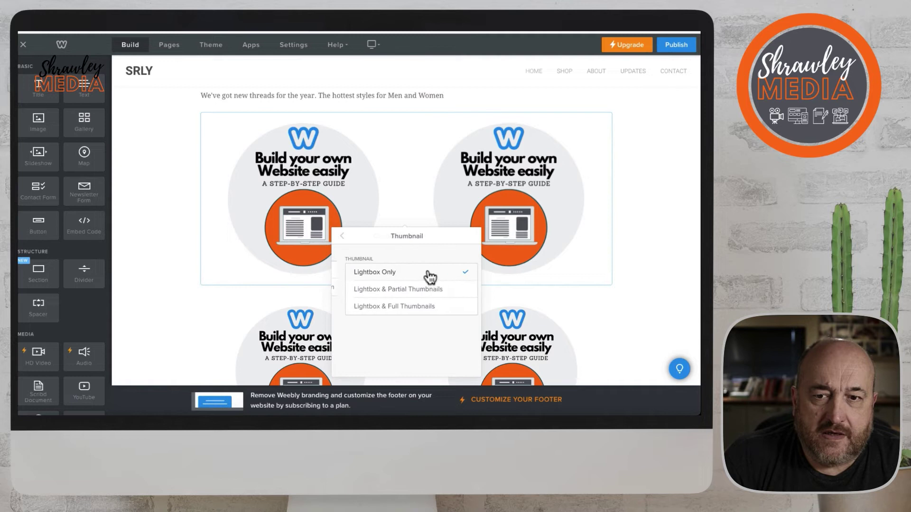
left_click(388, 290)
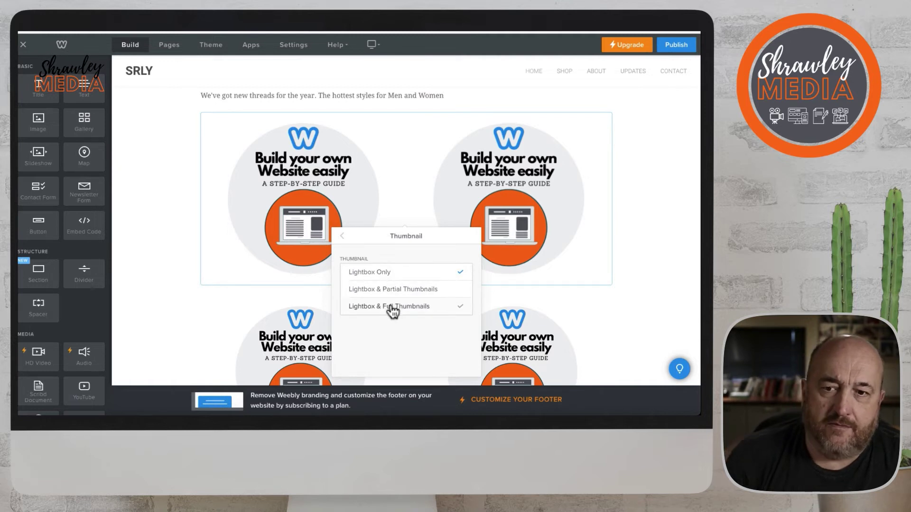
left_click(344, 239)
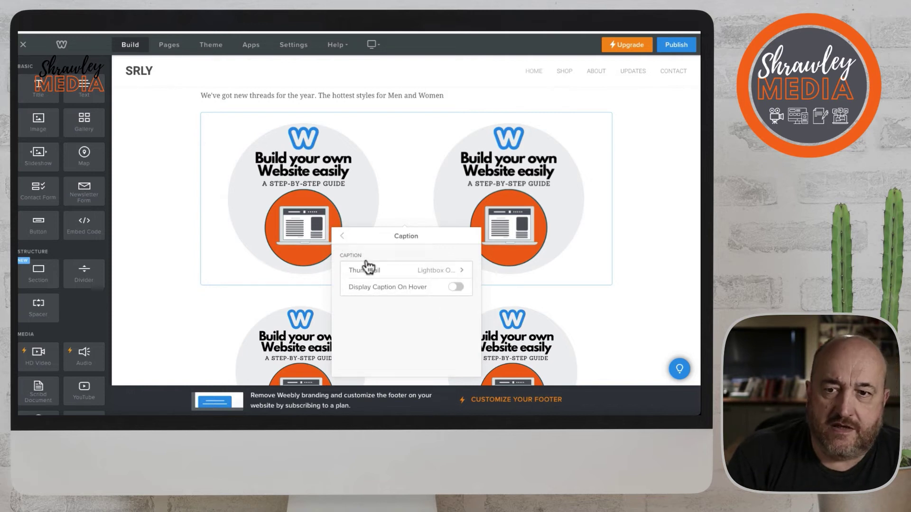
left_click(342, 237)
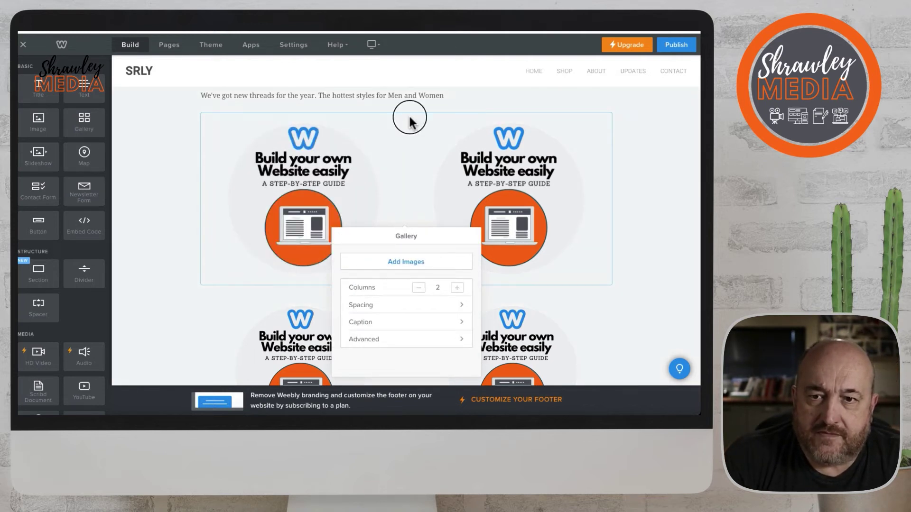
Step: Add the alt text "This is important" to the gallery's first image
left_click(317, 155)
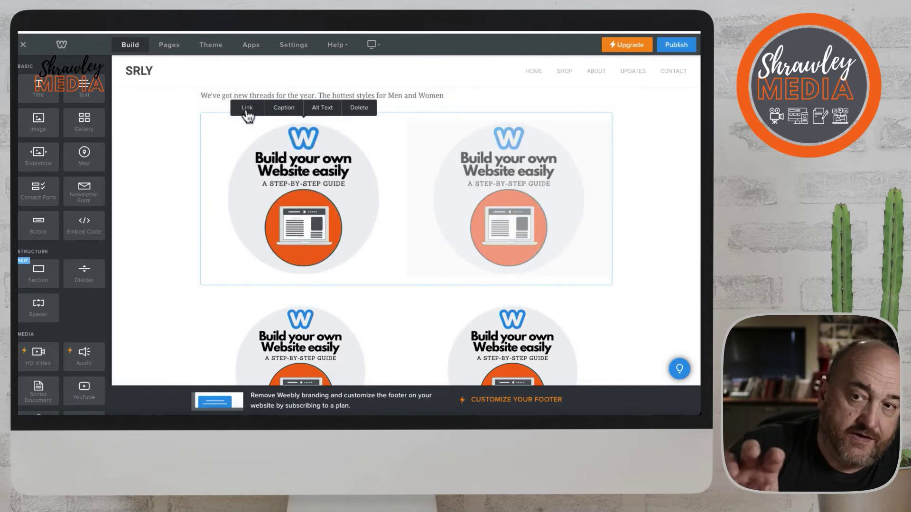
left_click(318, 108)
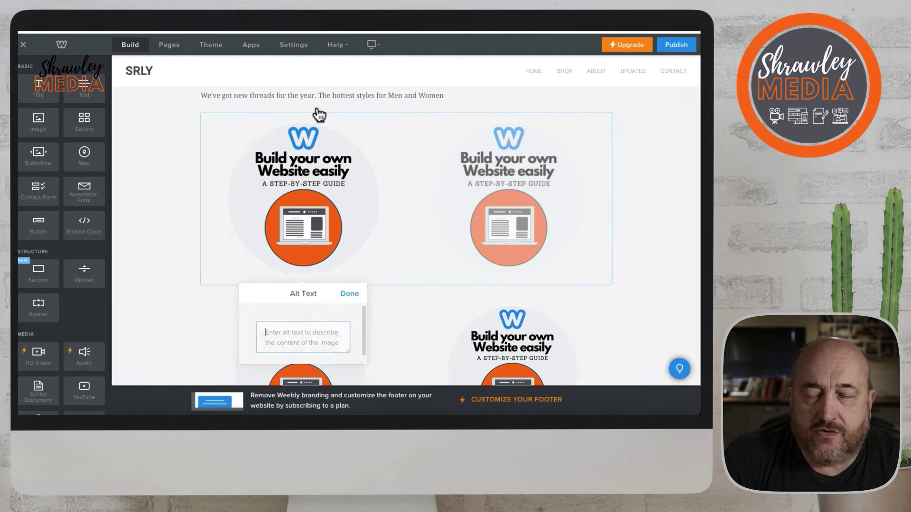
type("This is important")
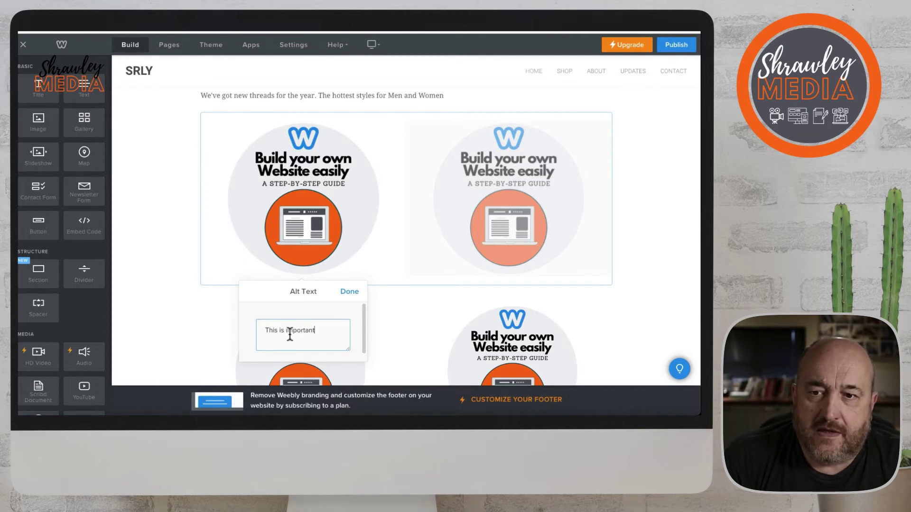
left_click(349, 292)
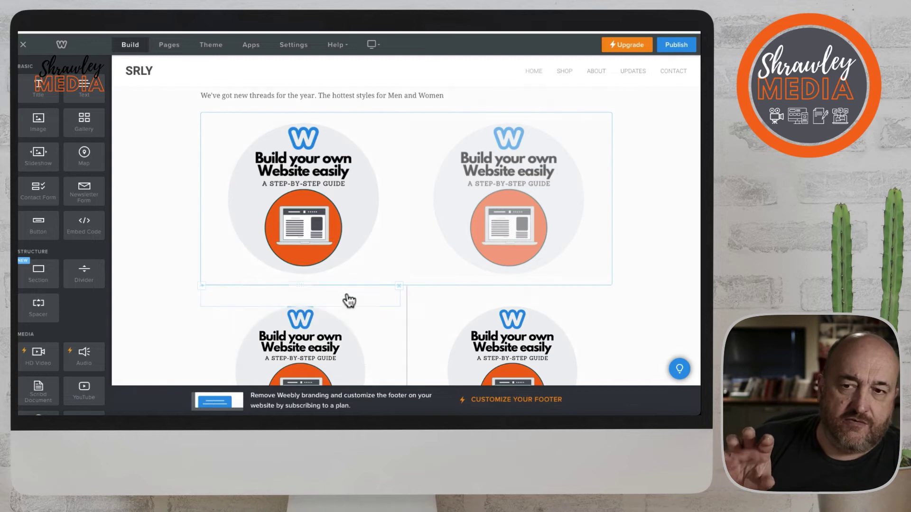
Step: Add the caption "This is the caption" to the gallery's first image
left_click(294, 151)
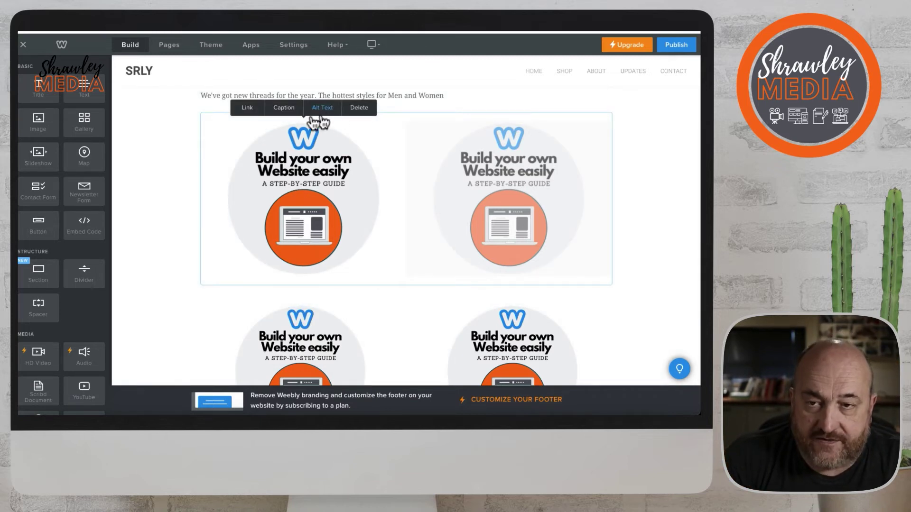
left_click(284, 107)
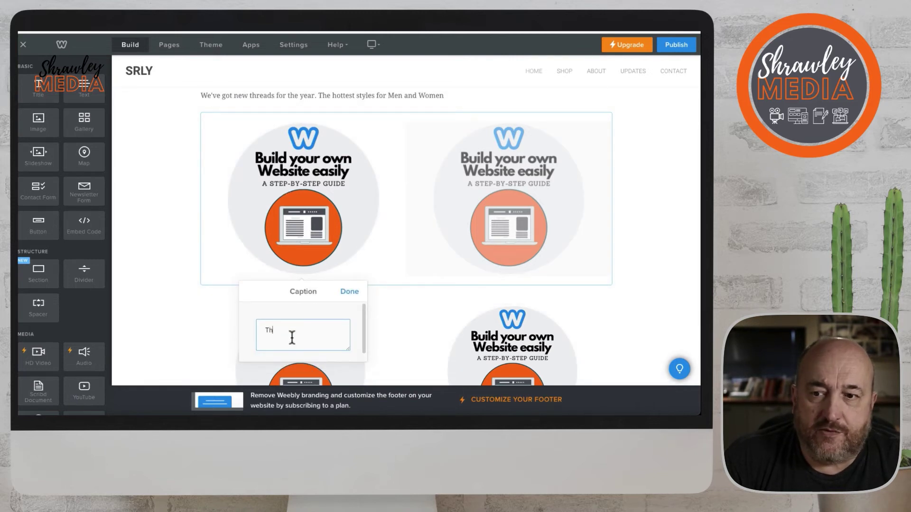
type("This is the c")
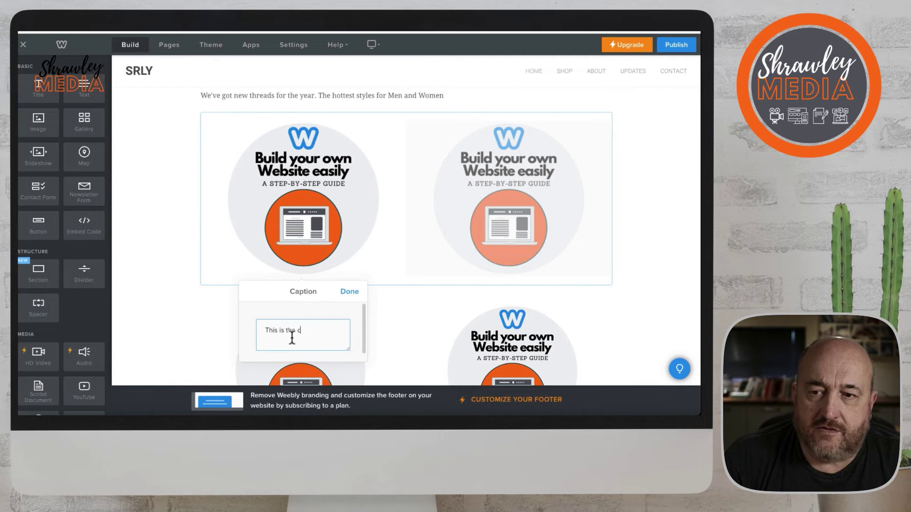
type("aption")
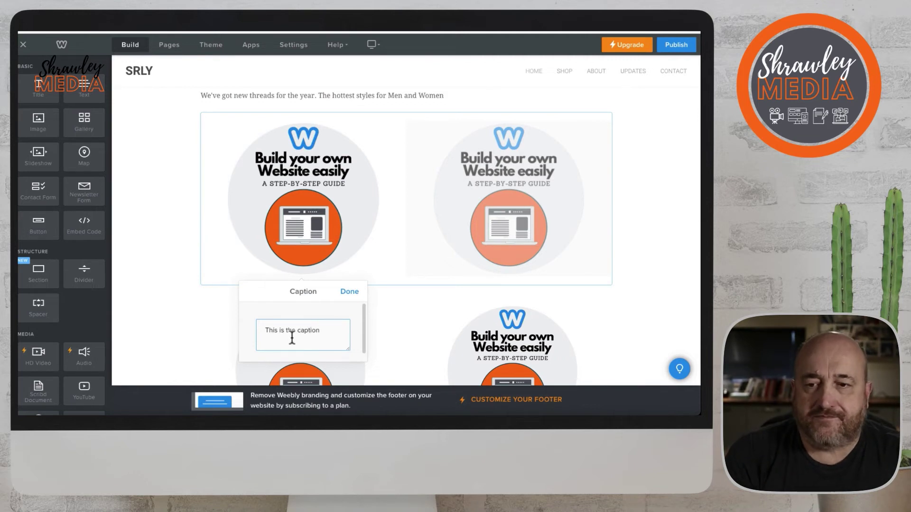
left_click(347, 293)
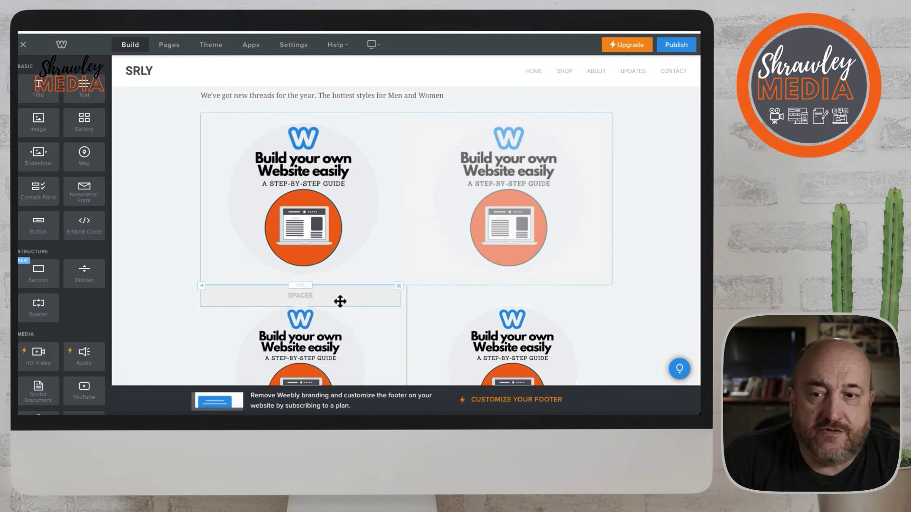
Step: Review the link types available for the gallery's first image and close the list without adding a link
left_click(291, 215)
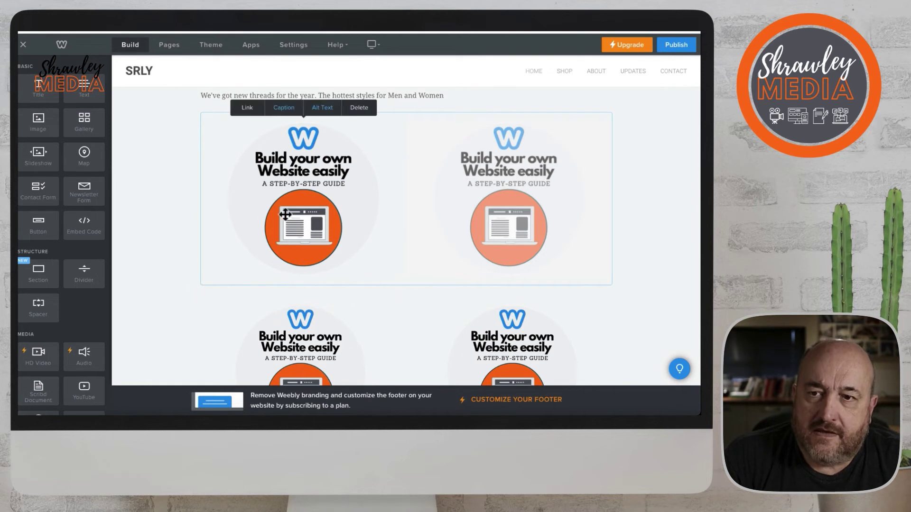
left_click(247, 109)
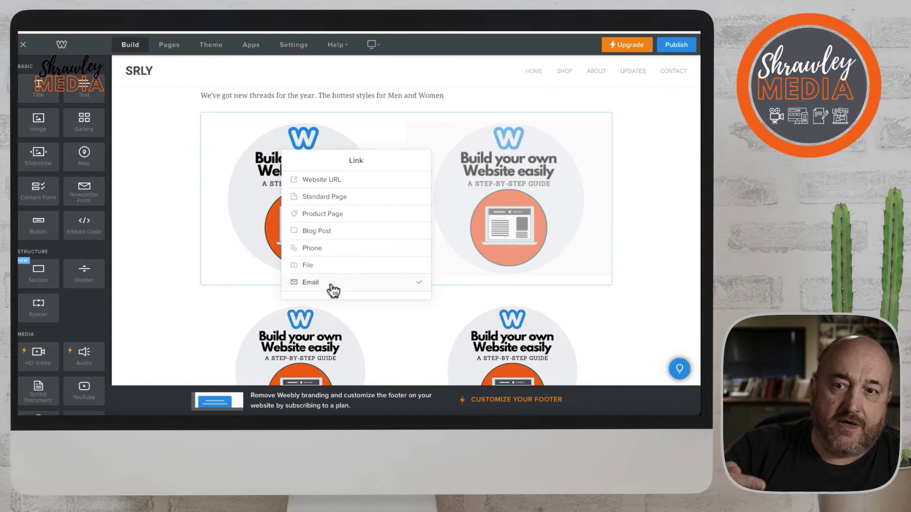
left_click(172, 193)
scroll(172, 189, "up", 5)
scroll(299, 221, "down", 5)
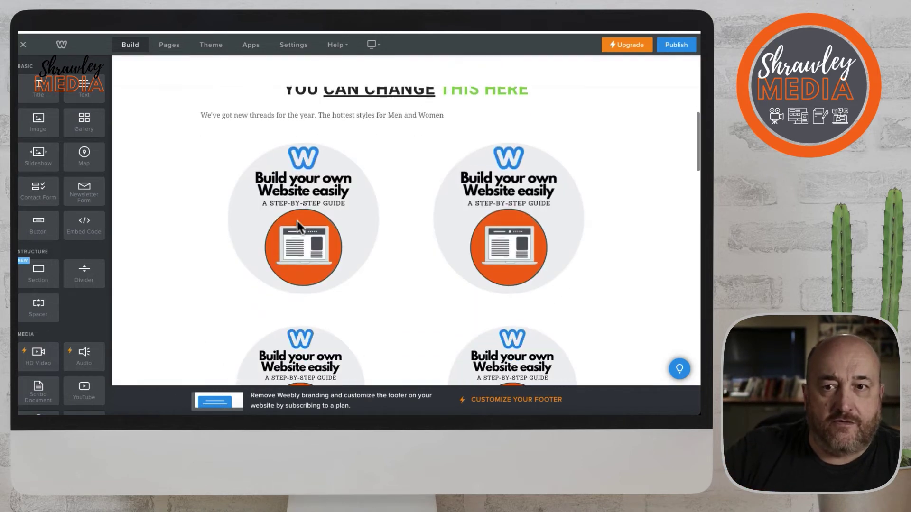
Step: Try the gallery's caption thumbnail option Lightbox & Partial Thumbnails and check the caption on the first image
left_click(316, 193)
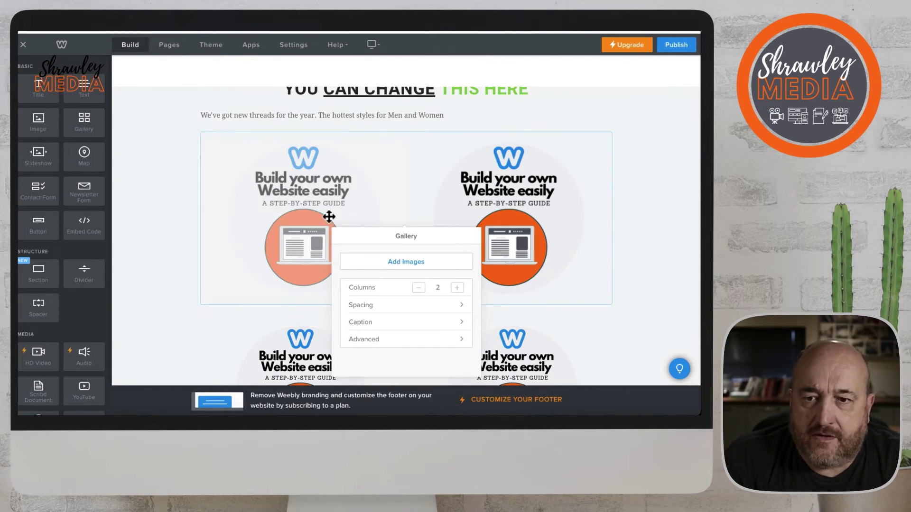
left_click(161, 193)
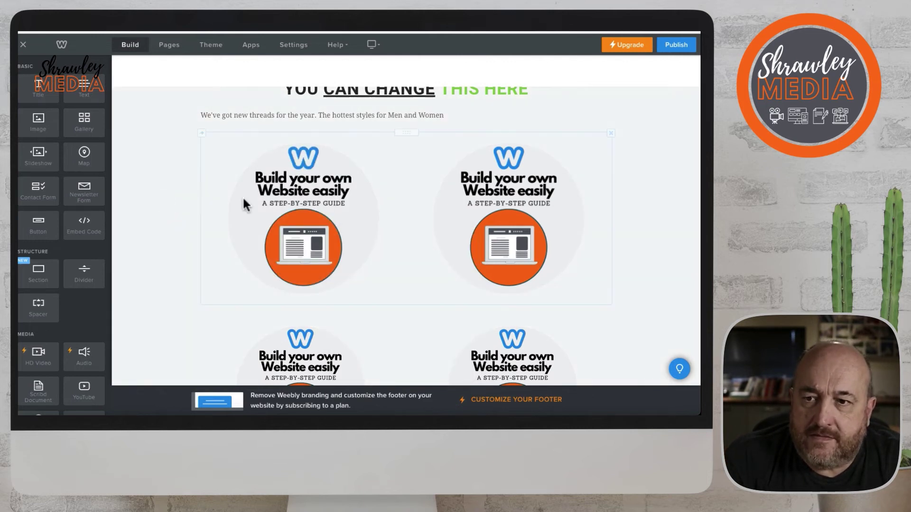
left_click(407, 152)
left_click(400, 324)
left_click(453, 277)
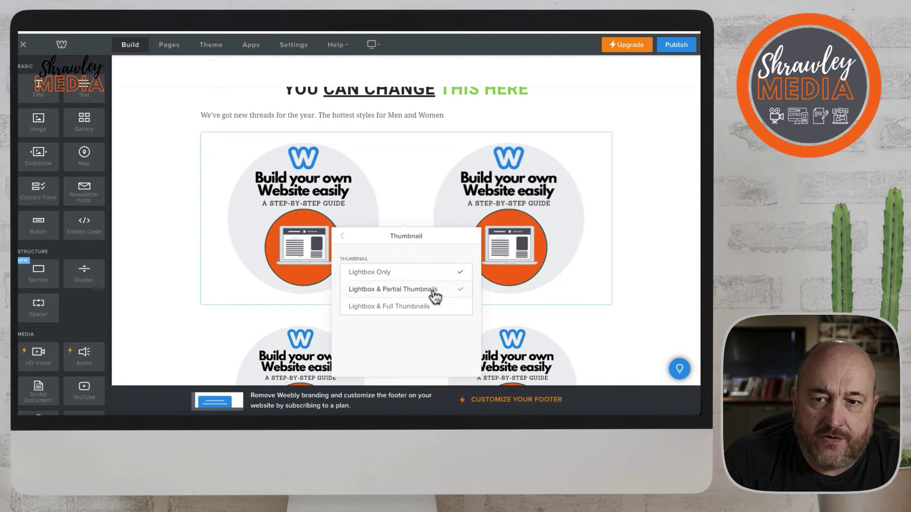
left_click(451, 293)
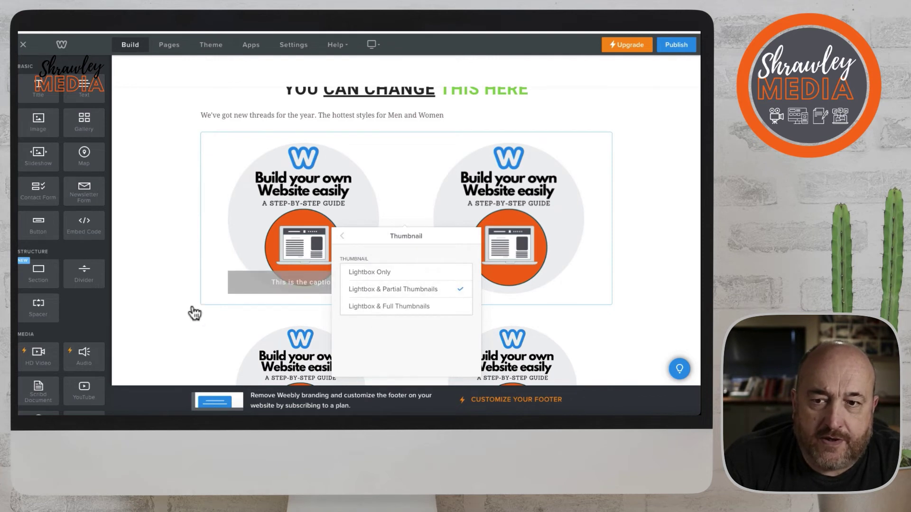
left_click(167, 247)
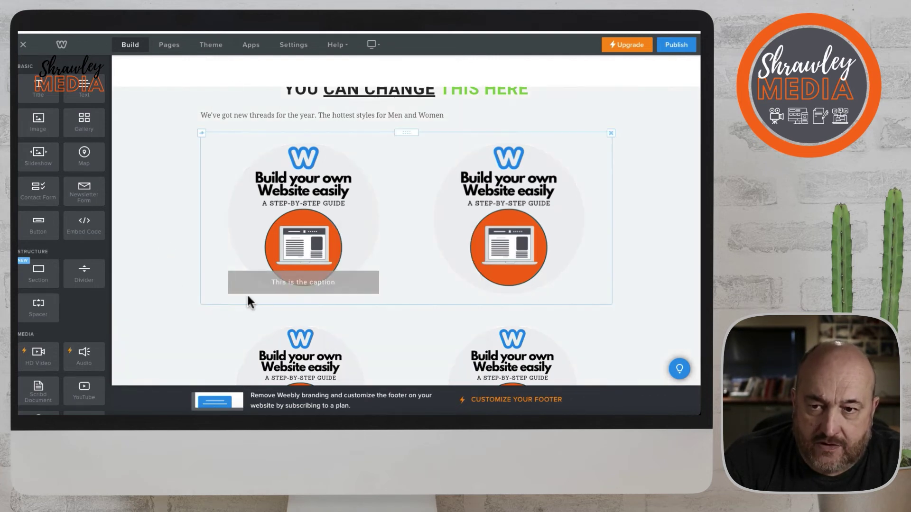
Step: Try the caption thumbnail option Lightbox & Full Thumbnails and check how the caption covers the first image
left_click(344, 232)
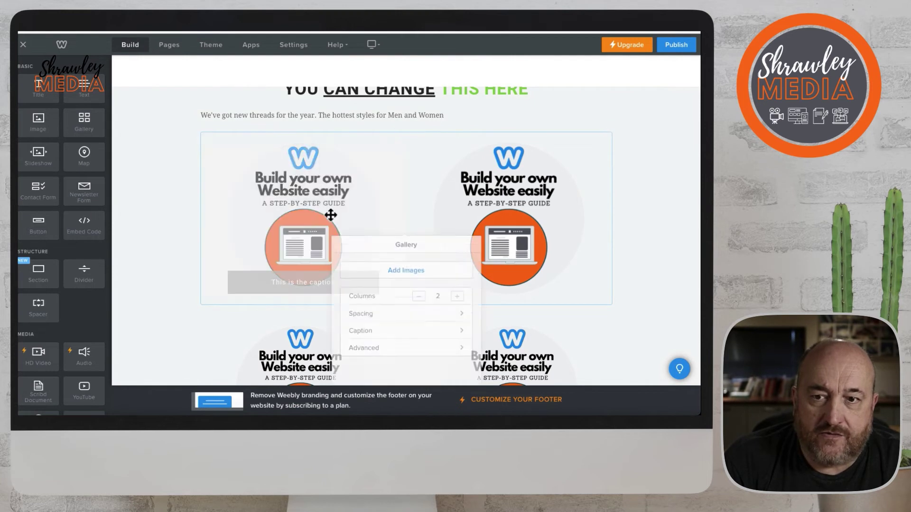
left_click(445, 321)
left_click(457, 273)
left_click(420, 307)
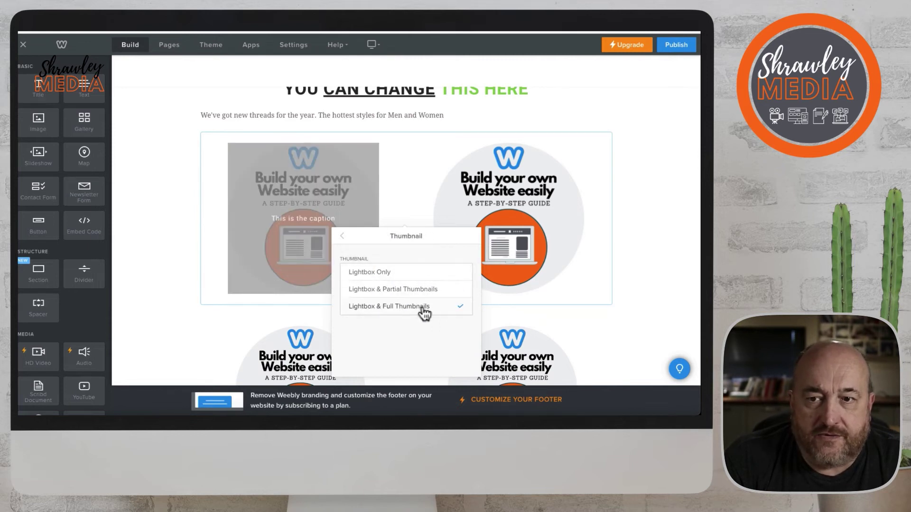
left_click(164, 242)
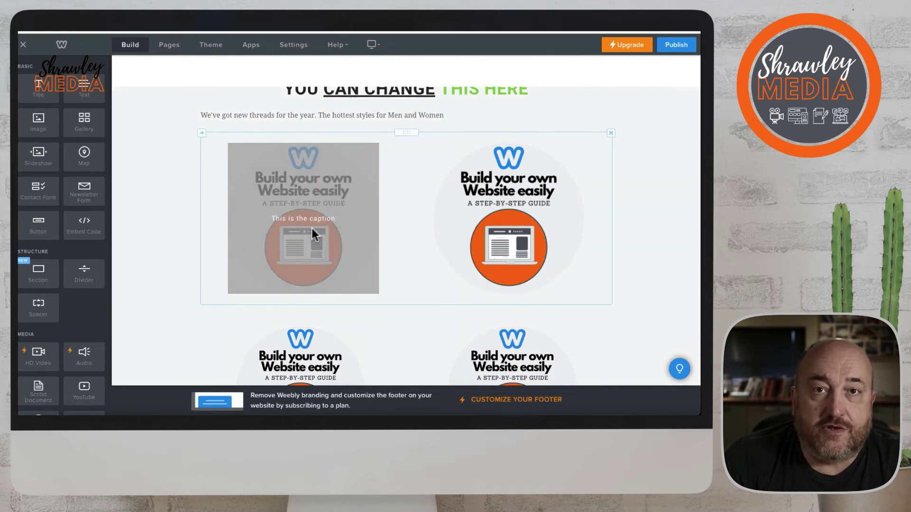
Step: Turn on Display Caption On Hover for the gallery and preview the caption on the first image
left_click(264, 196)
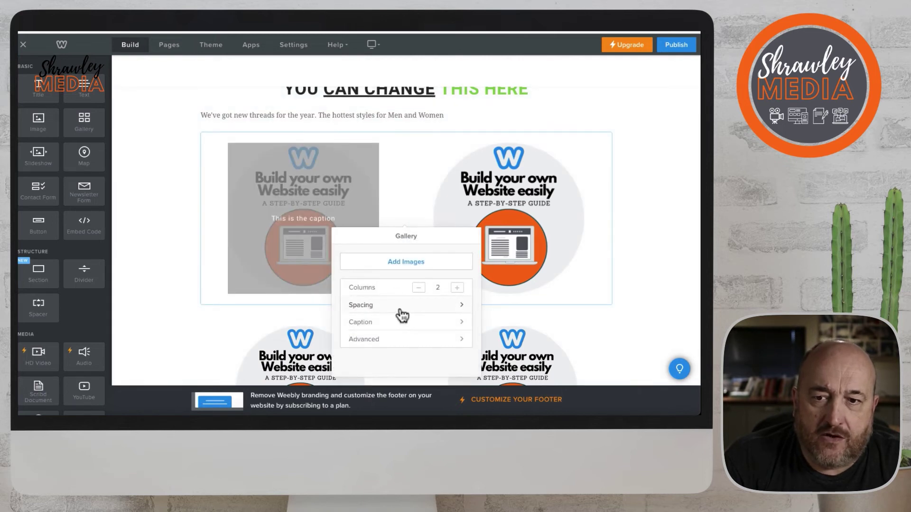
left_click(400, 327)
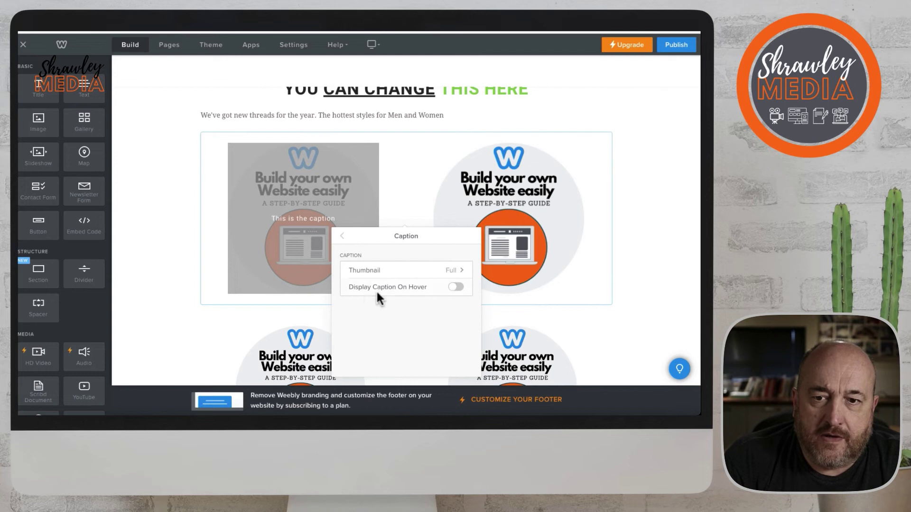
left_click(457, 287)
left_click(166, 313)
mouse_move(275, 249)
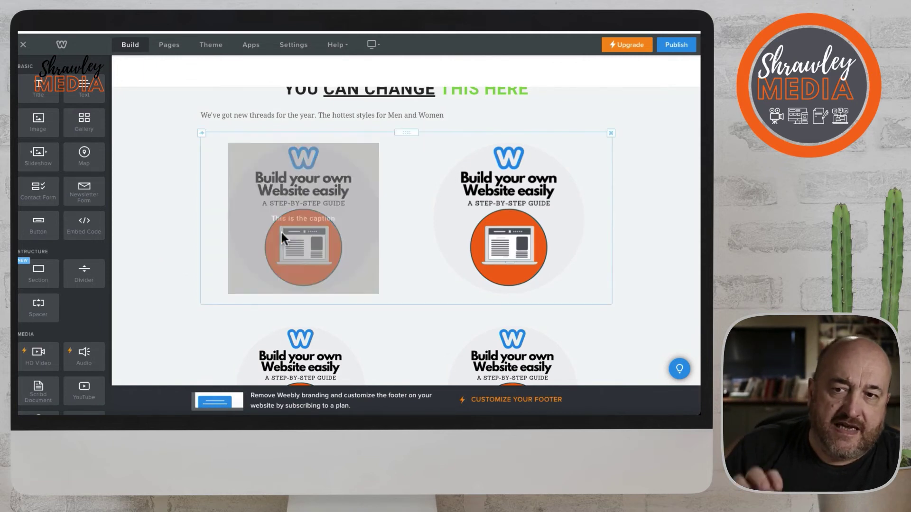
Step: Set the gallery's caption thumbnail option to Lightbox & Partial Thumbnails and close the settings
left_click(281, 232)
left_click(412, 327)
left_click(452, 270)
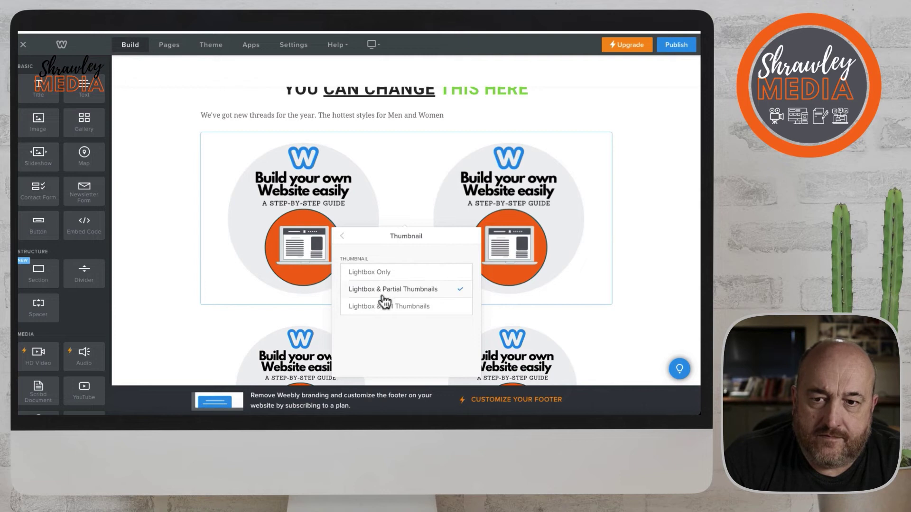
left_click(130, 267)
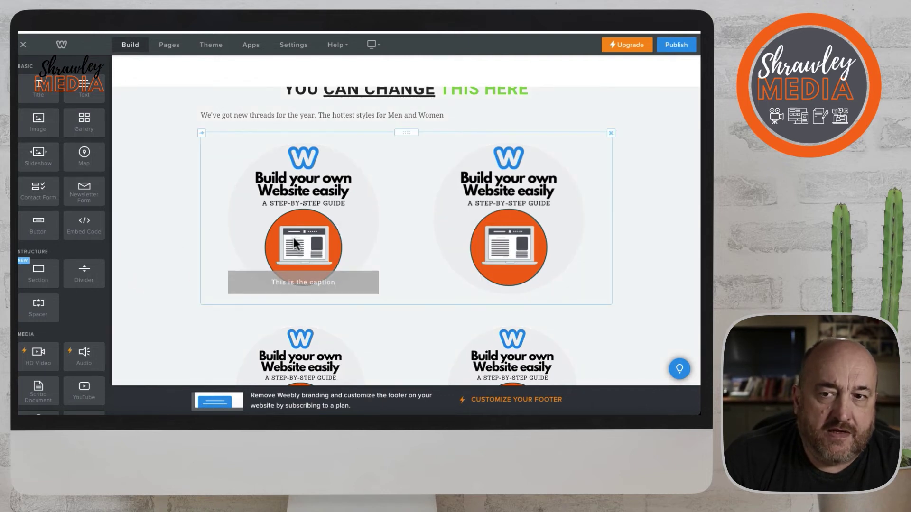
Step: Examine the finished gallery within the home page, including the options available on its first image
scroll(193, 244, "up", 5)
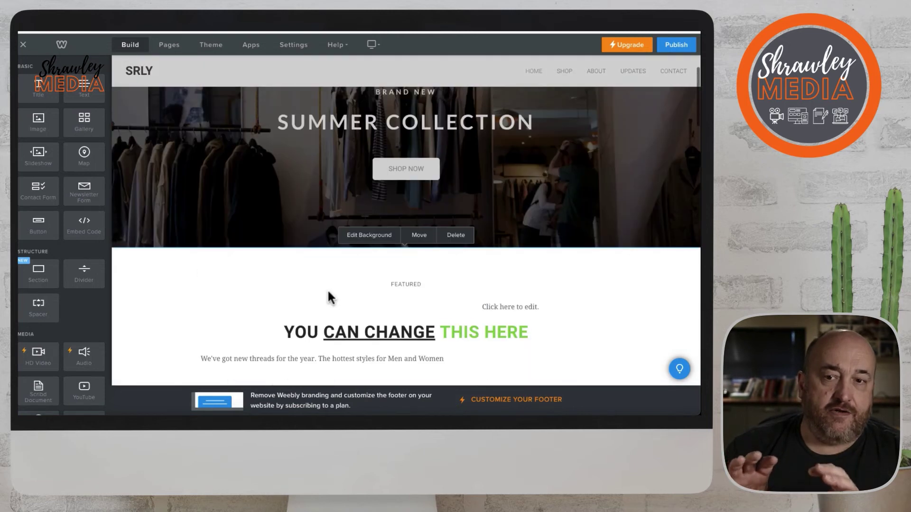
scroll(329, 292, "down", 4)
scroll(328, 292, "down", 2)
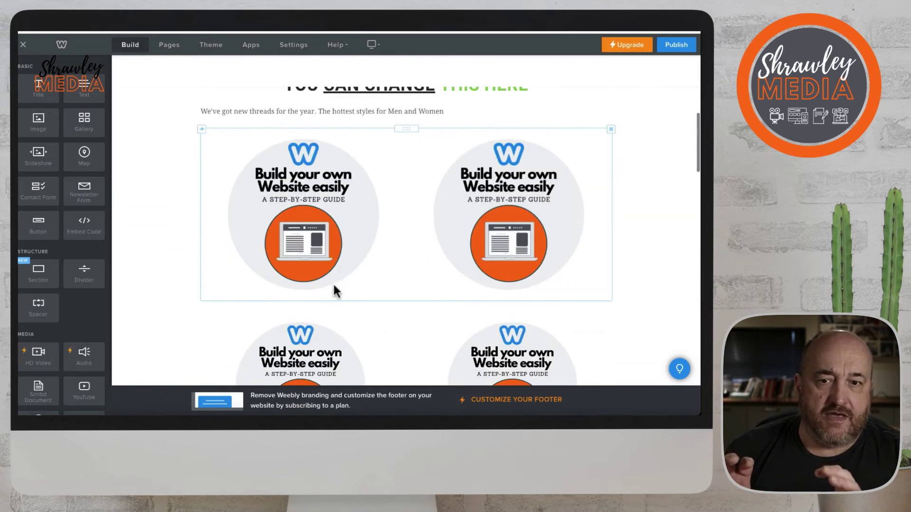
left_click(319, 226)
left_click(319, 226)
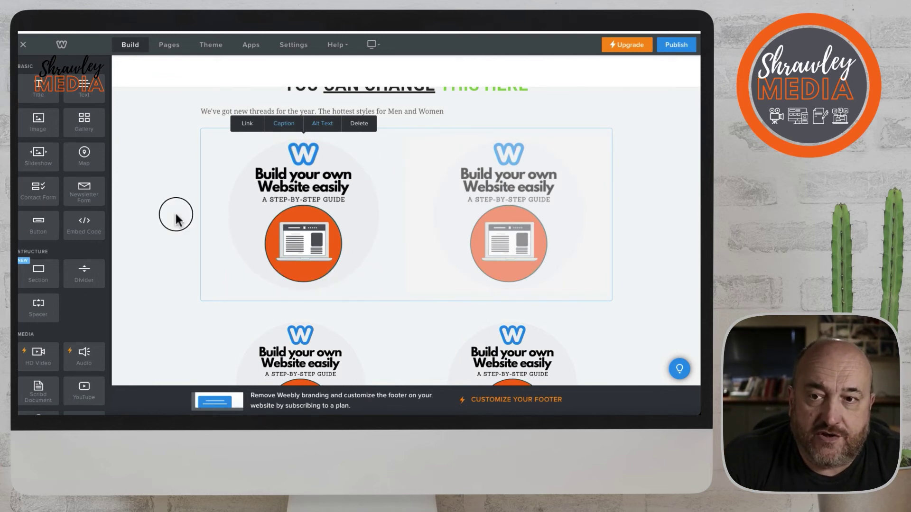
scroll(171, 223, "up", 6)
scroll(208, 277, "down", 4)
scroll(207, 275, "down", 2)
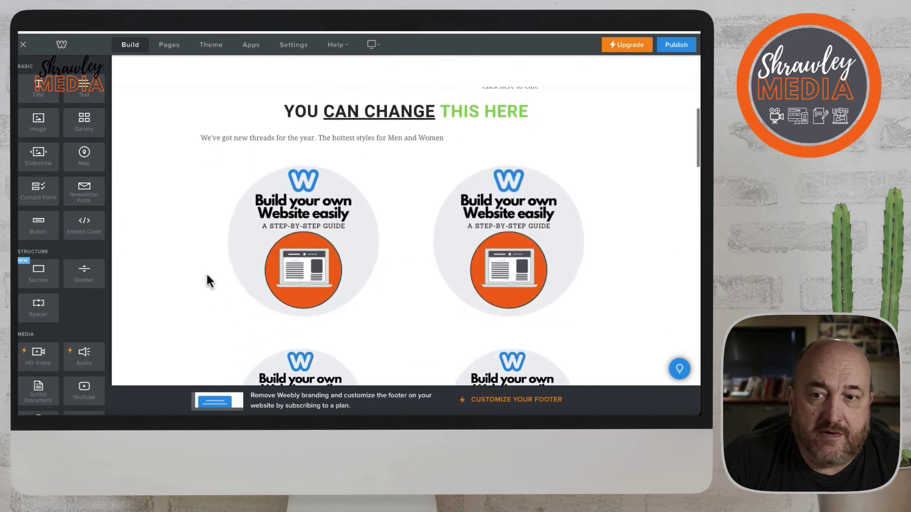
scroll(205, 274, "down", 2)
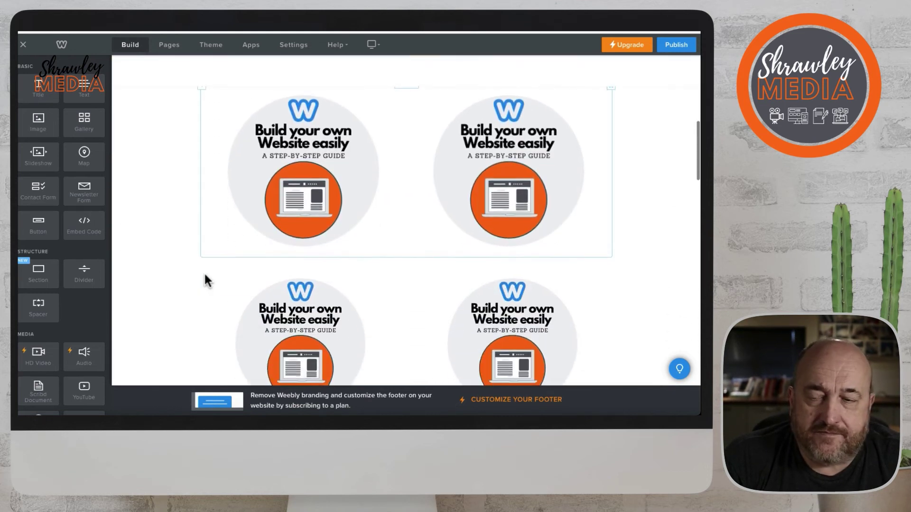
Step: Add Build your own website logo.png from the computer to the gallery as a third image
left_click(408, 230)
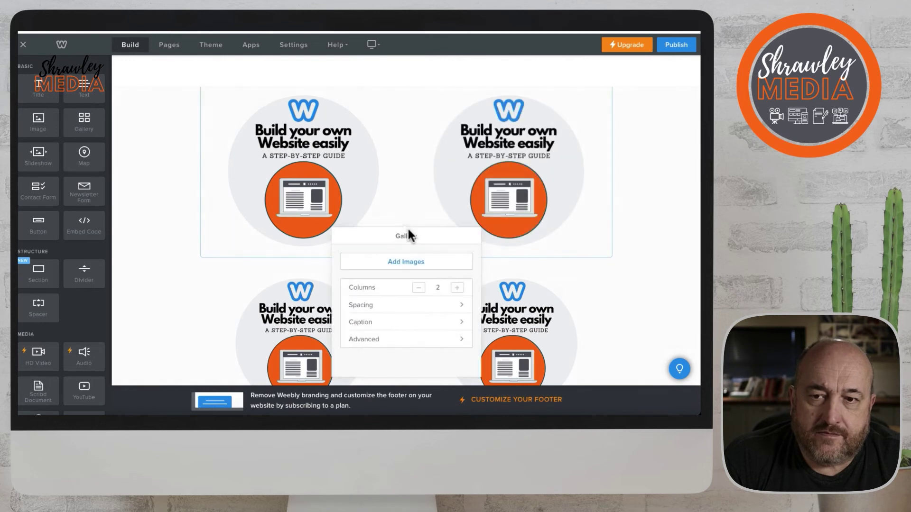
left_click(408, 262)
left_click(354, 275)
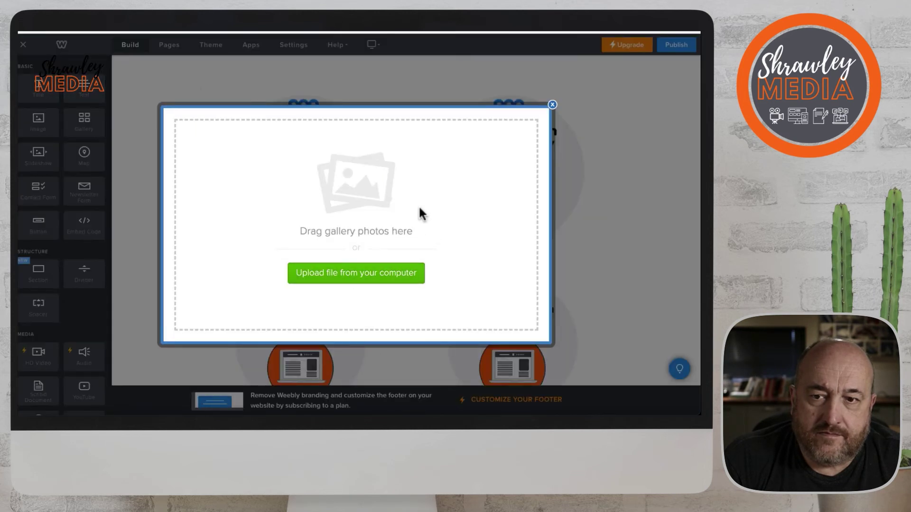
left_click(243, 144)
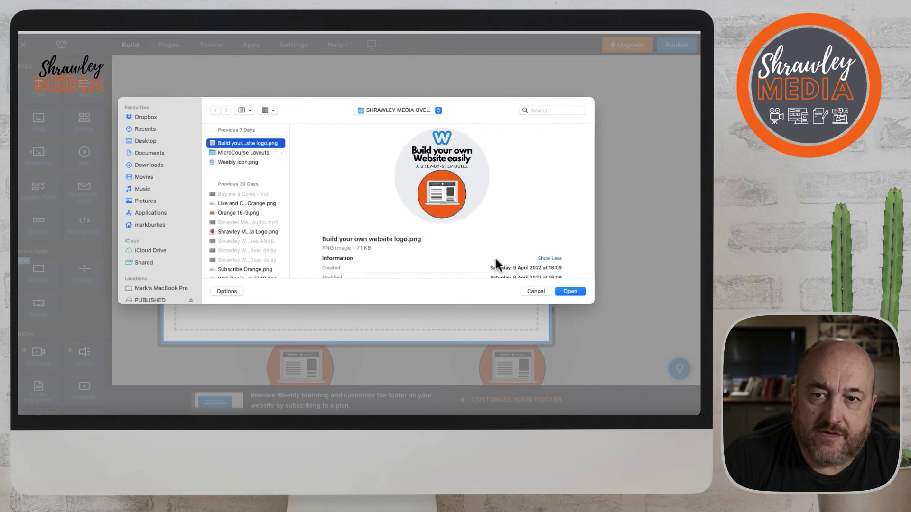
left_click(574, 292)
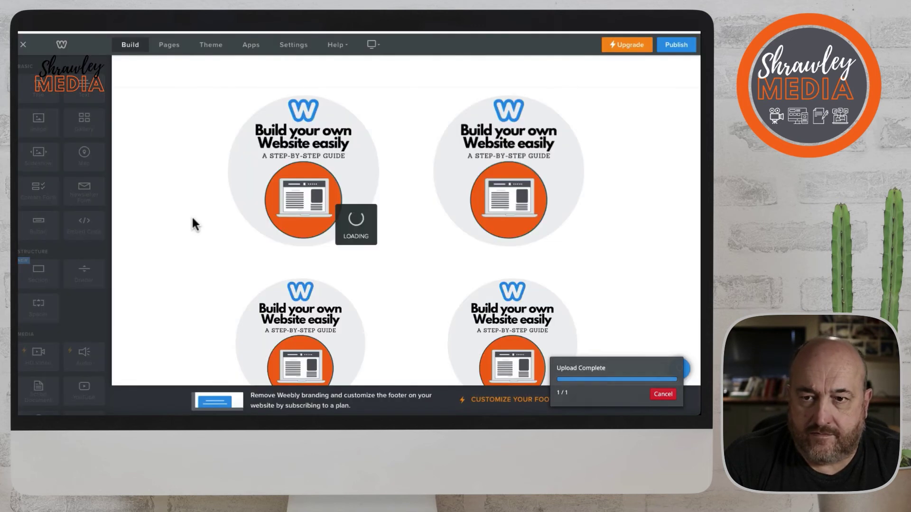
Step: Set the gallery to 3 columns and close its settings
scroll(399, 248, "down", 3)
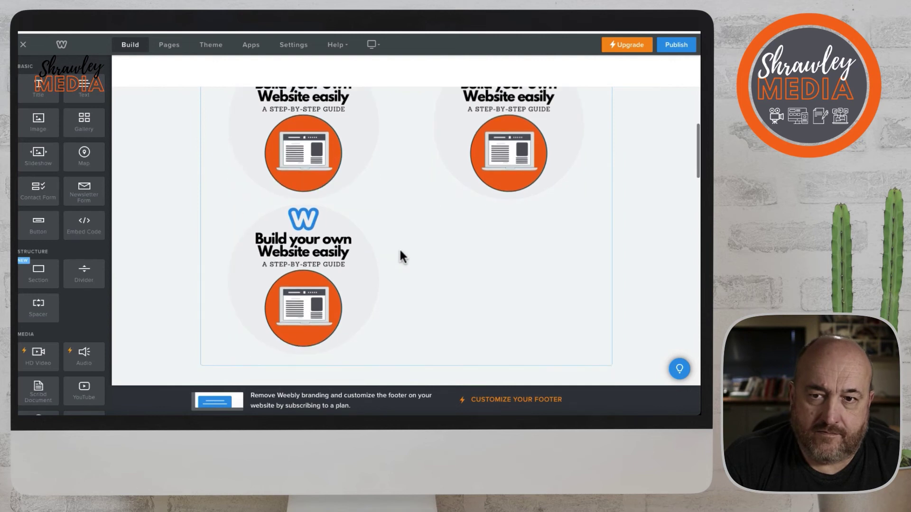
scroll(399, 247, "up", 5)
scroll(400, 252, "up", 2)
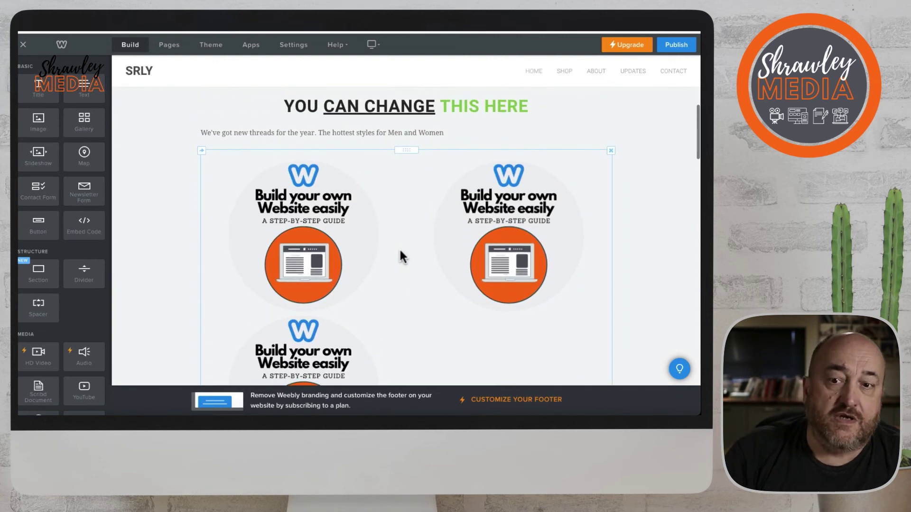
scroll(400, 252, "down", 4)
scroll(400, 252, "up", 2)
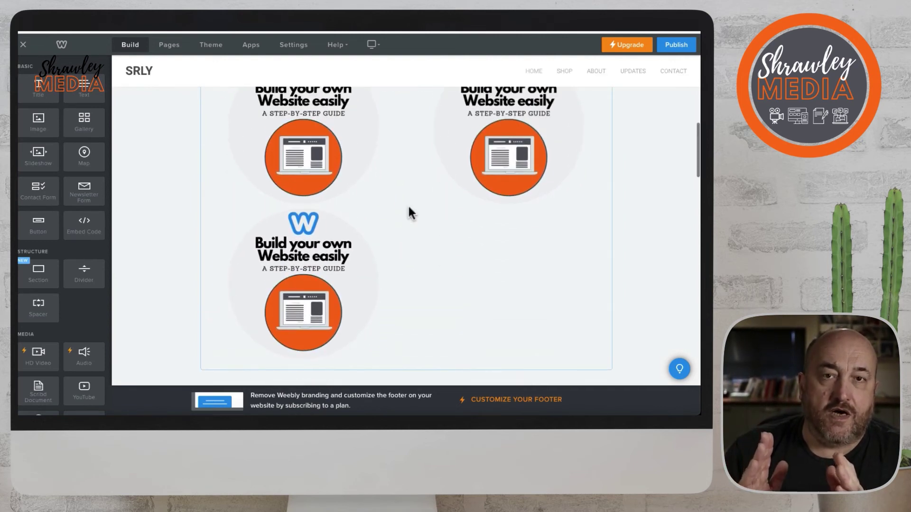
left_click(411, 190)
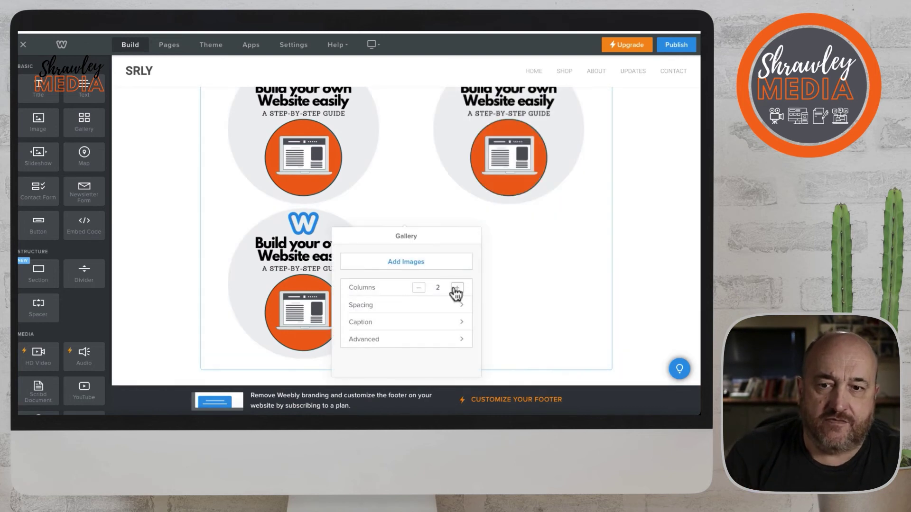
left_click(456, 288)
scroll(382, 264, "up", 3)
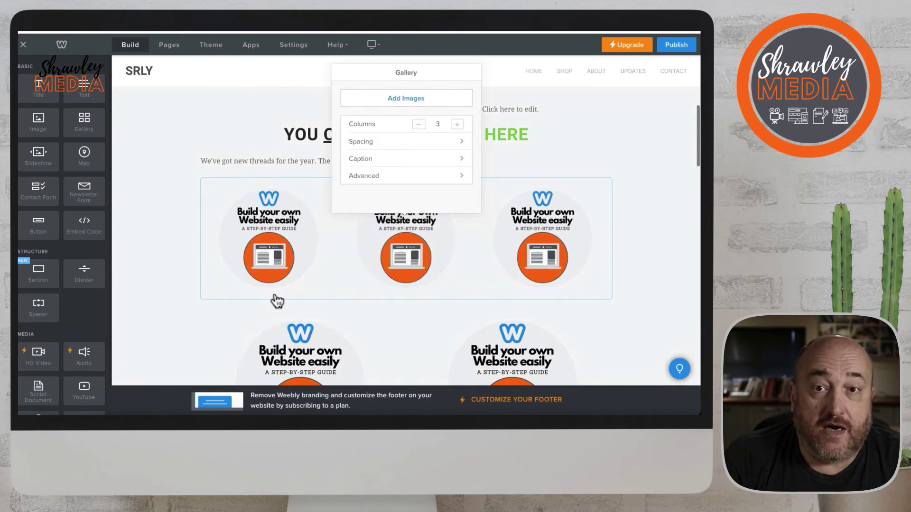
left_click(162, 314)
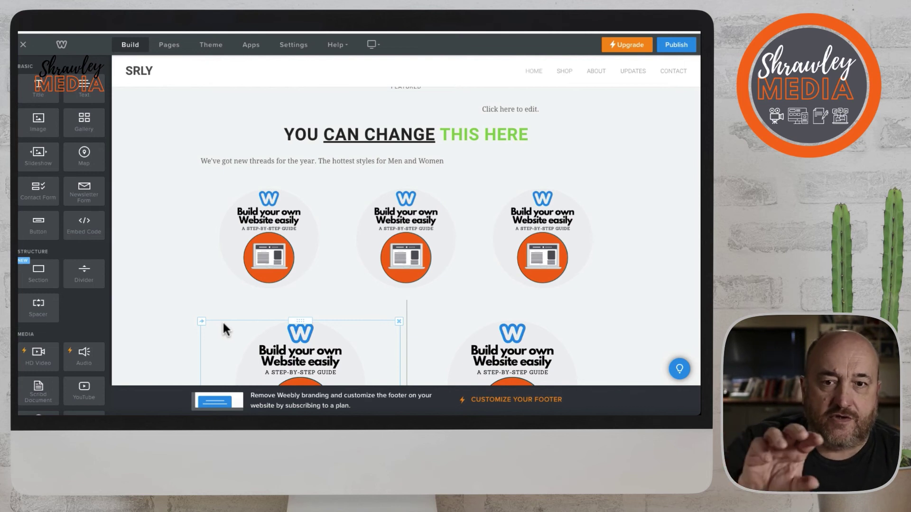
Step: Insert a new image element before the first standalone image in the row below the gallery
scroll(497, 246, "down", 3)
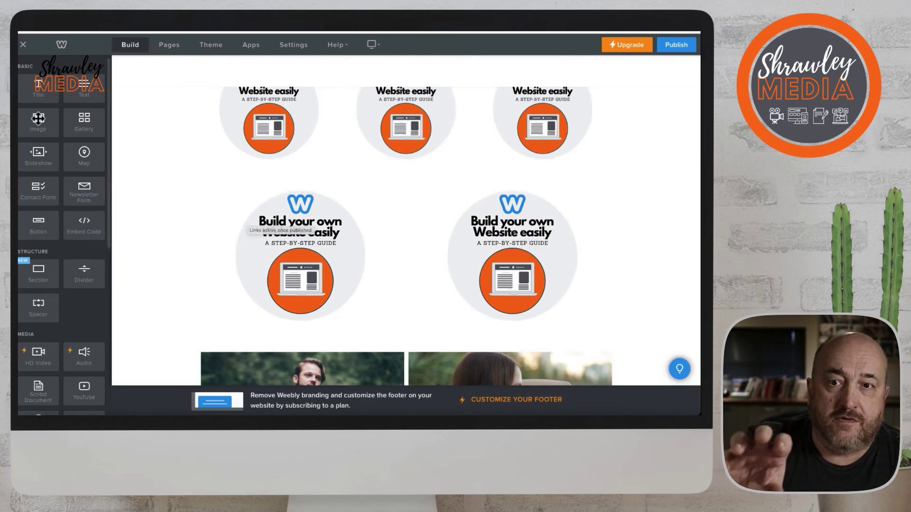
mouse_move(38, 121)
left_mouse_down()
mouse_move(118, 189)
mouse_move(241, 232)
mouse_move(226, 225)
left_mouse_up()
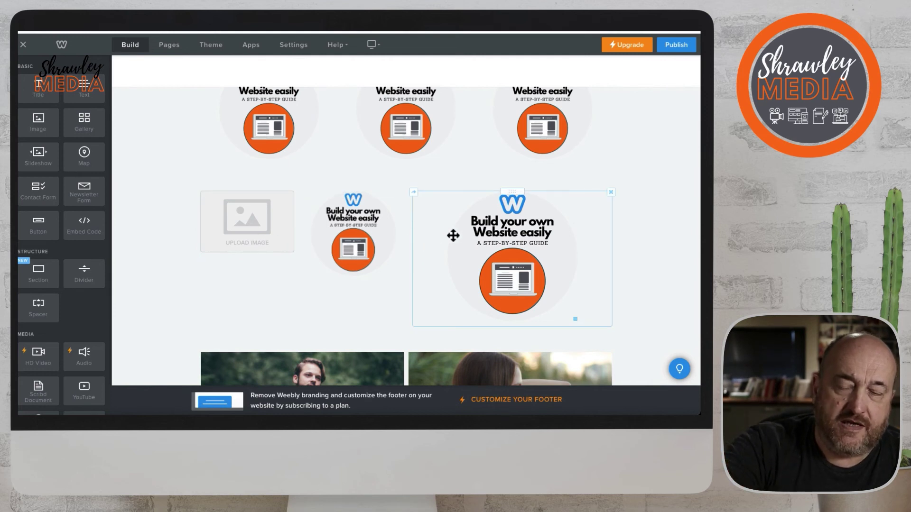
Step: Move the last standalone image directly beside the other two image elements below the gallery and delete the leftover spacer
left_click_drag(507, 193, 287, 206)
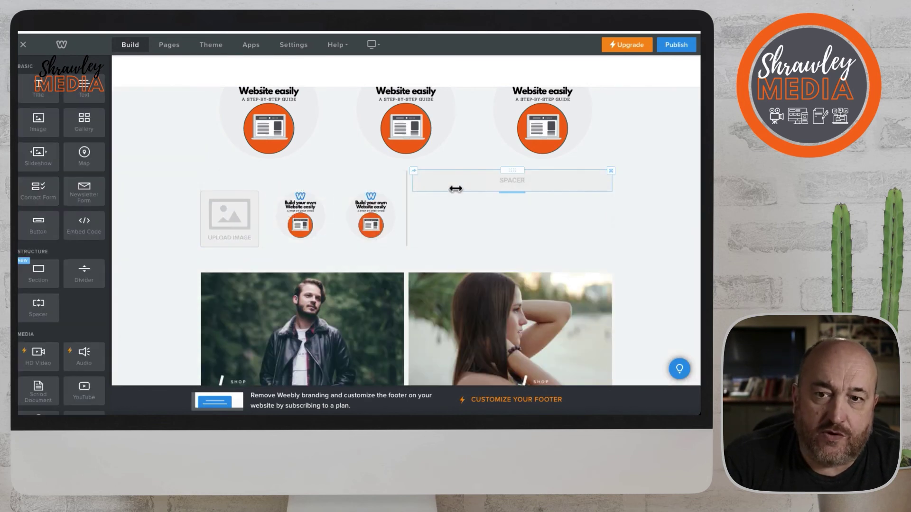
left_click(611, 172)
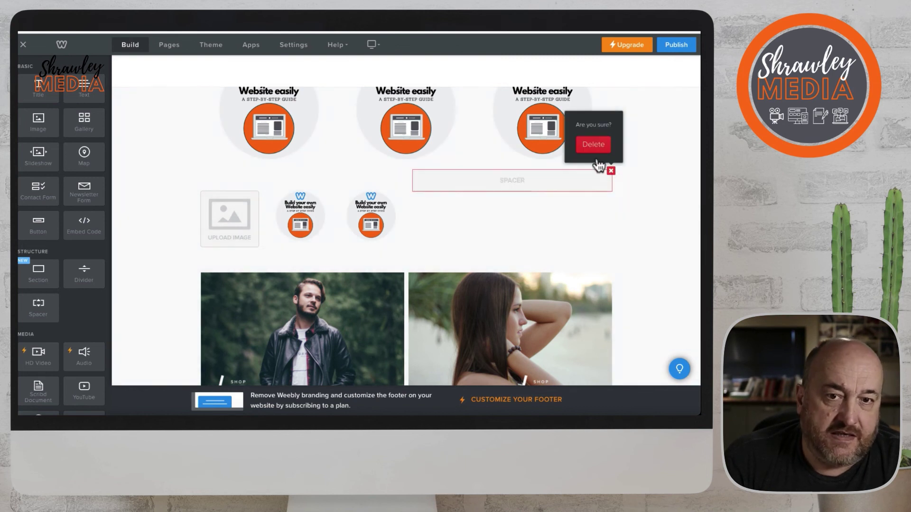
left_click(591, 142)
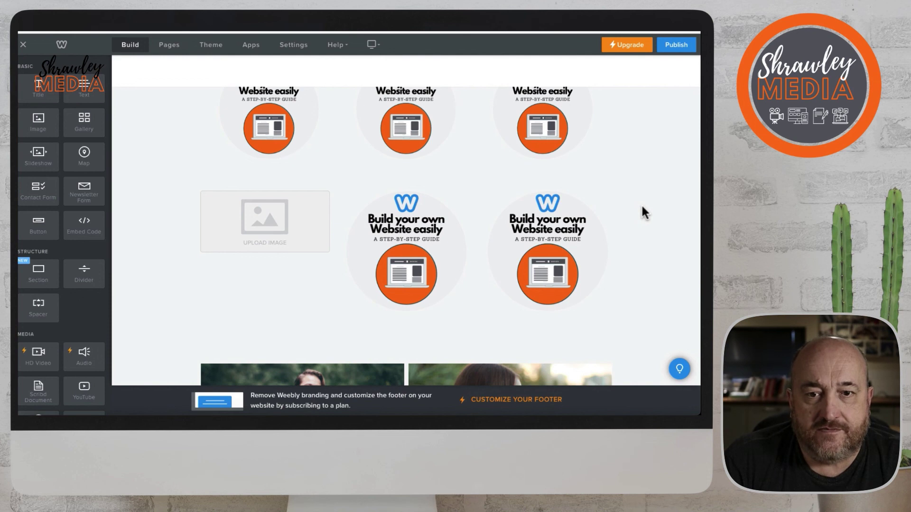
Step: Upload Build your own website logo.png from the computer into the empty image placeholder below the gallery
left_click(275, 228)
left_click(336, 242)
left_click(247, 144)
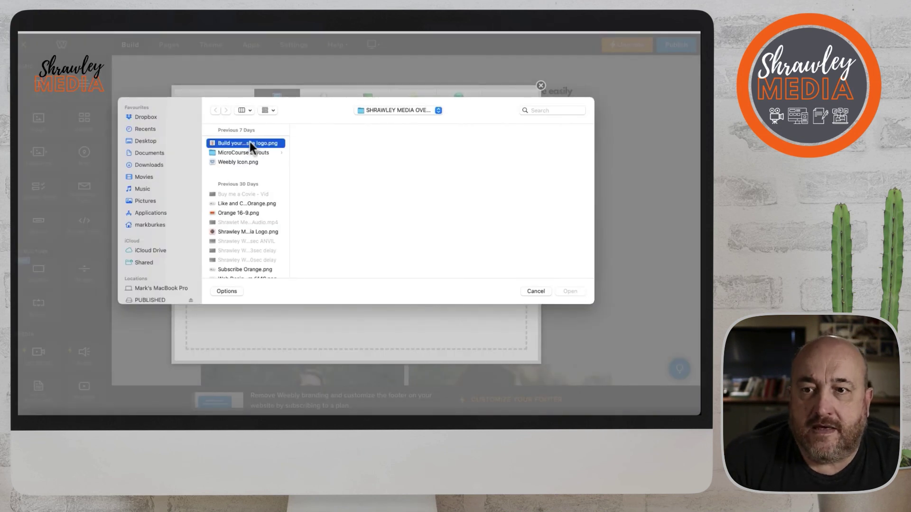
left_click(562, 291)
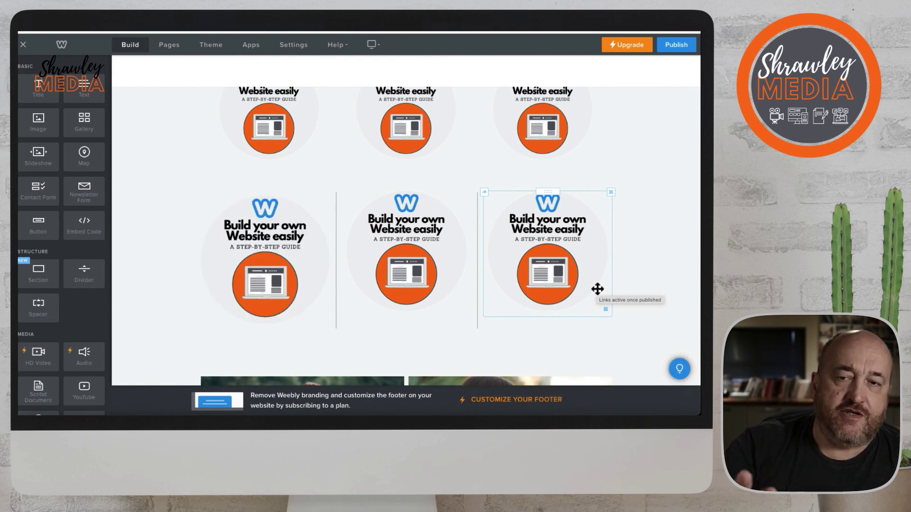
Step: Shrink the first and middle standalone images below the gallery to match the size of the gallery images
scroll(479, 313, "up", 5)
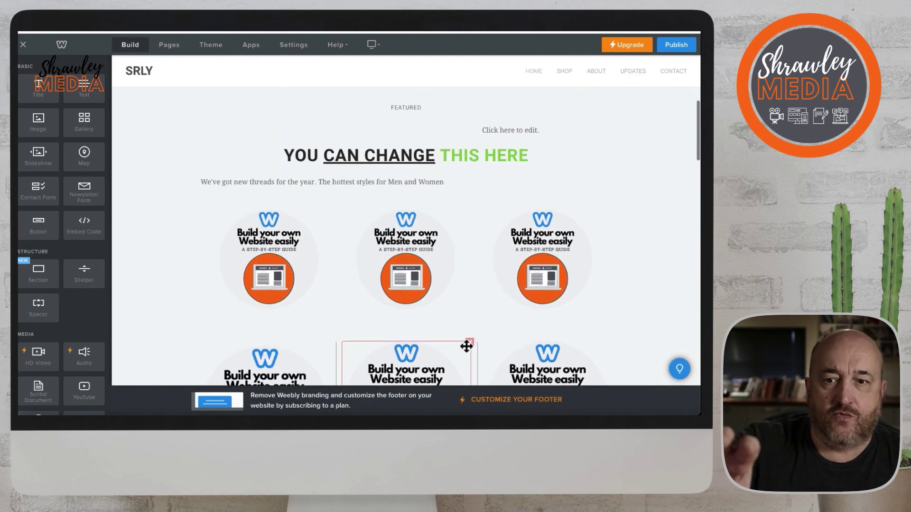
scroll(459, 346, "down", 4)
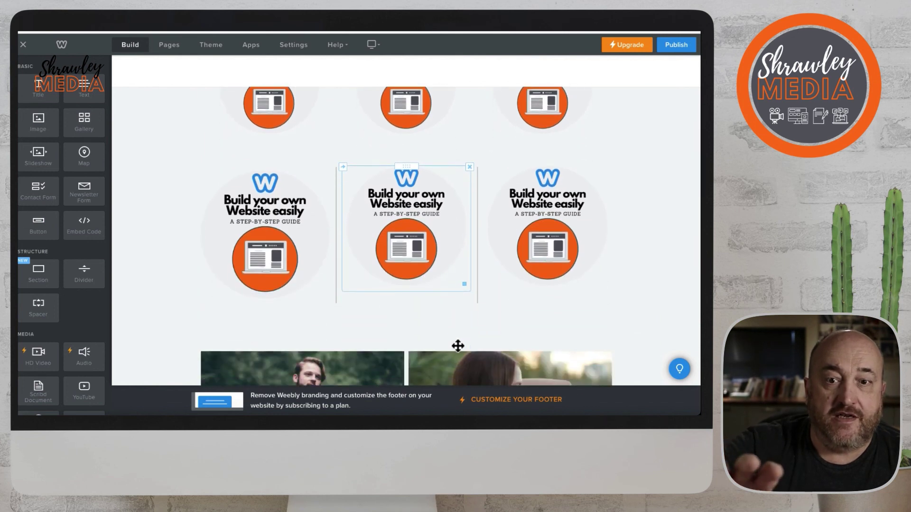
scroll(455, 330, "up", 1)
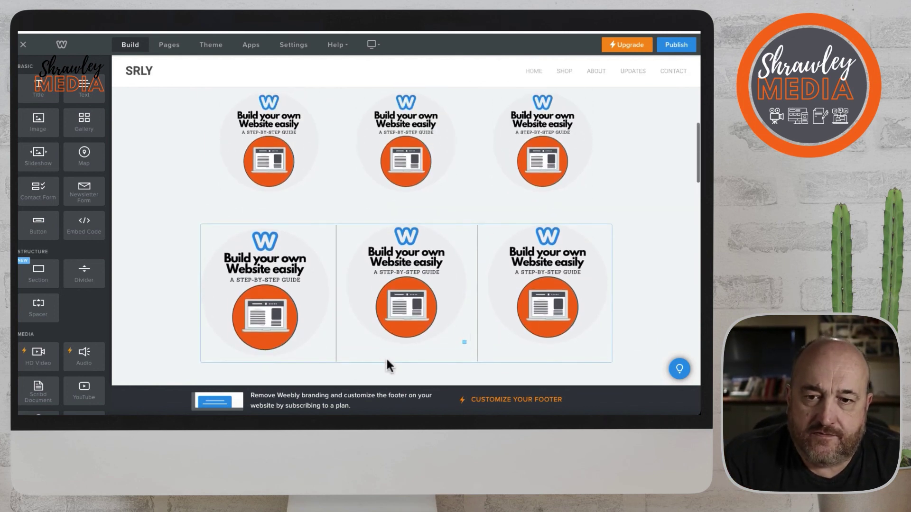
left_click_drag(325, 355, 307, 327)
mouse_move(452, 308)
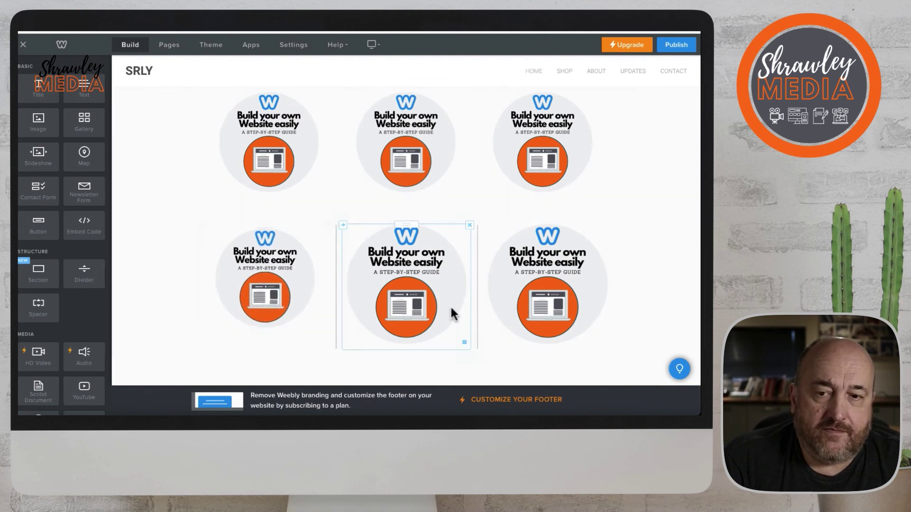
left_click_drag(464, 342, 438, 324)
mouse_move(552, 302)
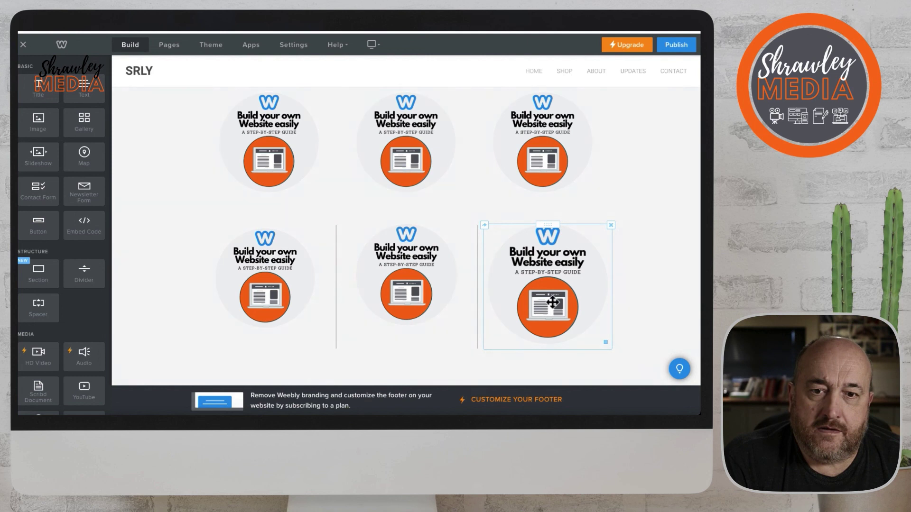